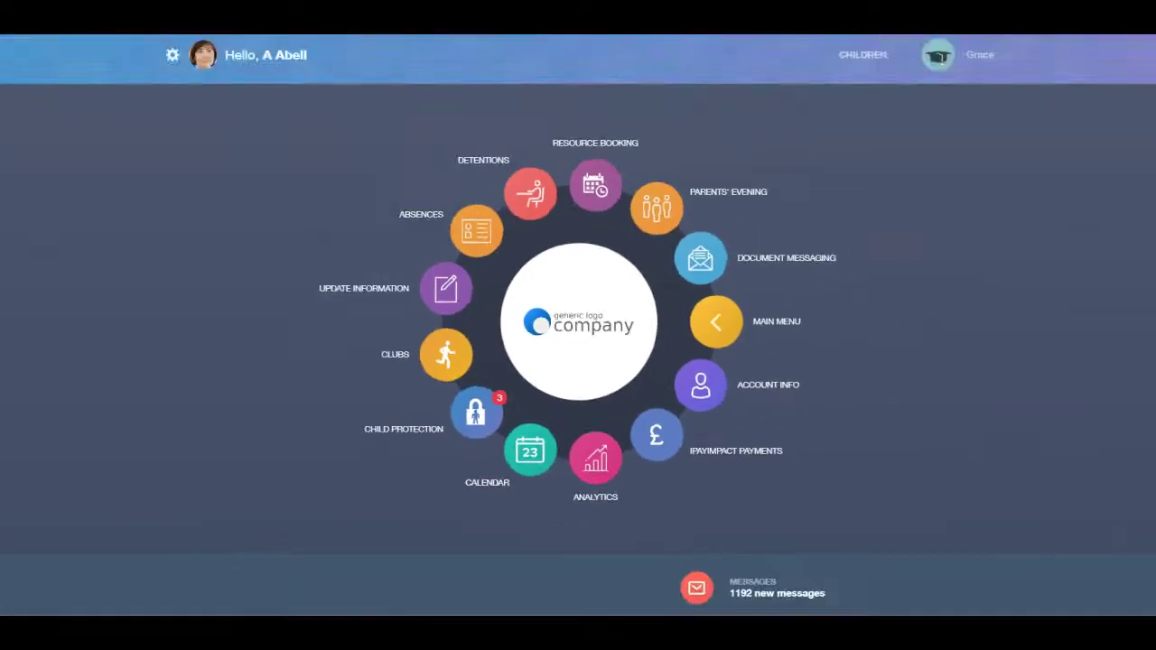
Open the clubs area and display the list of all clubs
{"action": "left_click", "coordinate": [421, 352]}
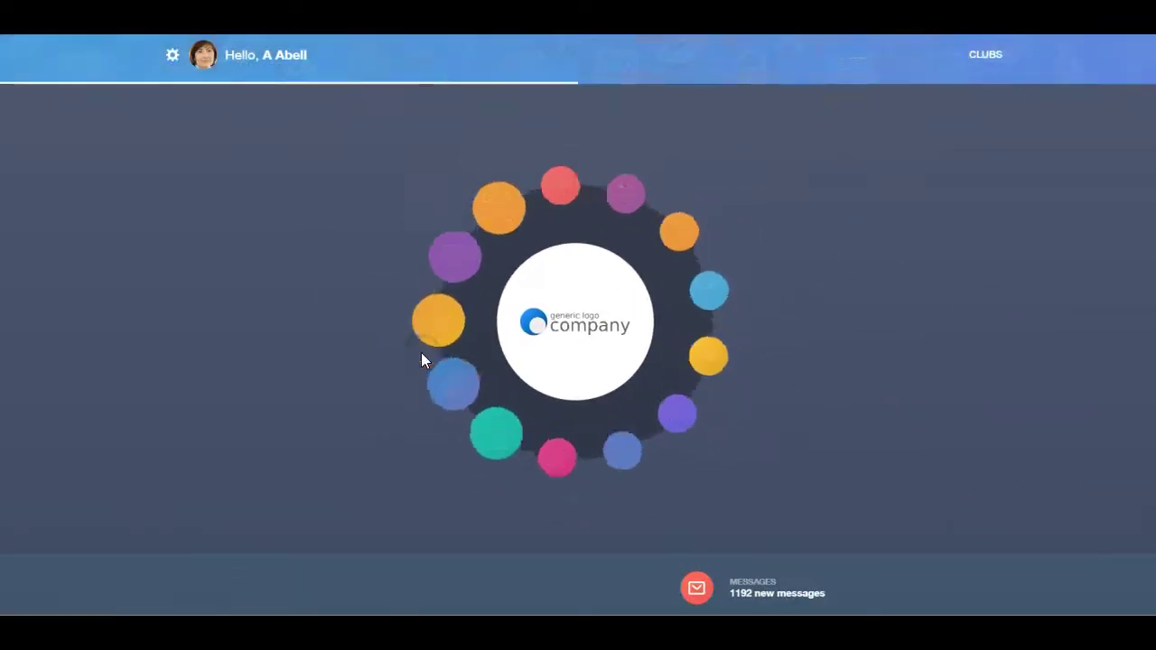
{"action": "left_click", "coordinate": [998, 99]}
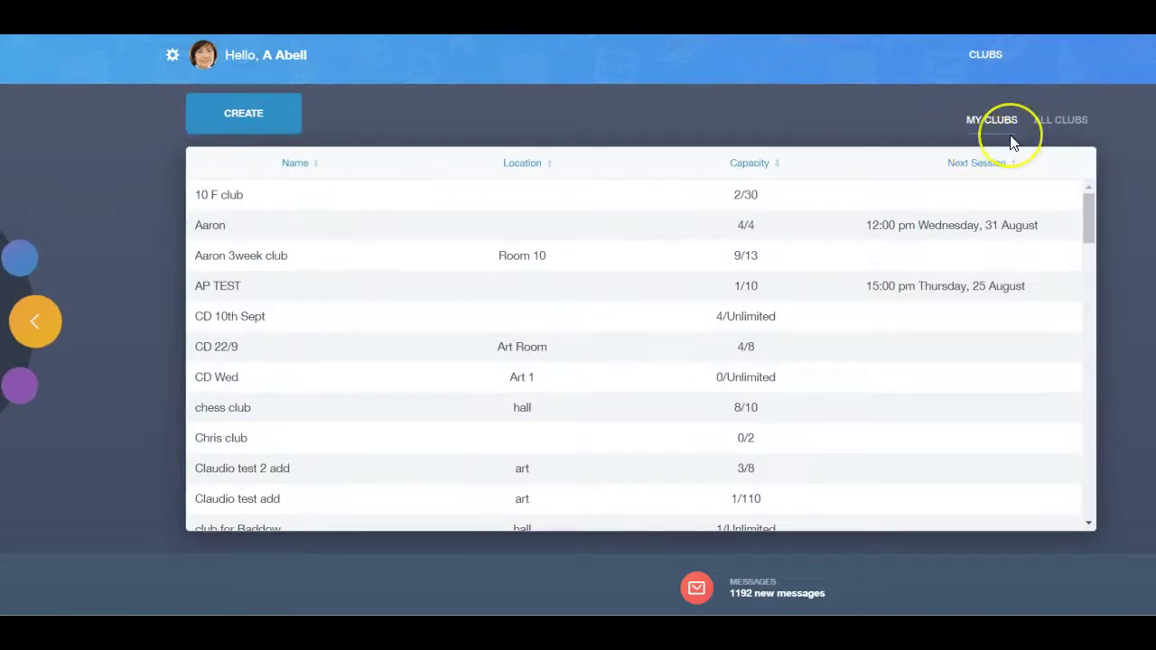
{"action": "left_click", "coordinate": [1053, 118]}
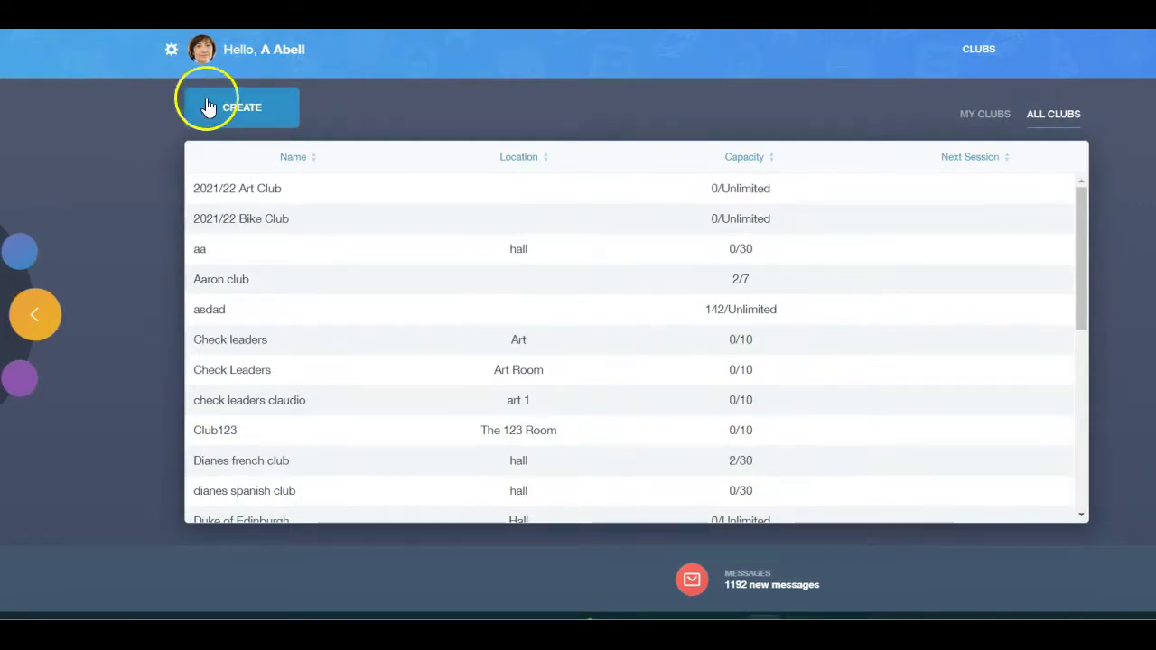
Start a new club and make all Year 7 learners bookable for it
{"action": "left_click", "coordinate": [209, 107]}
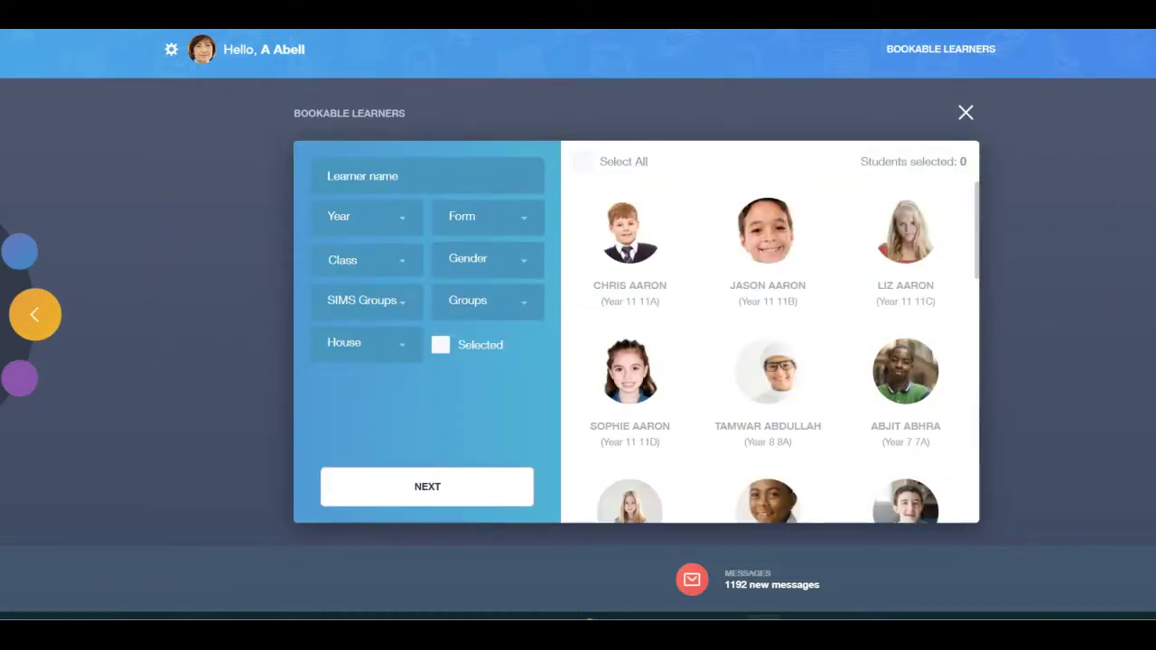
{"action": "left_click", "coordinate": [411, 224]}
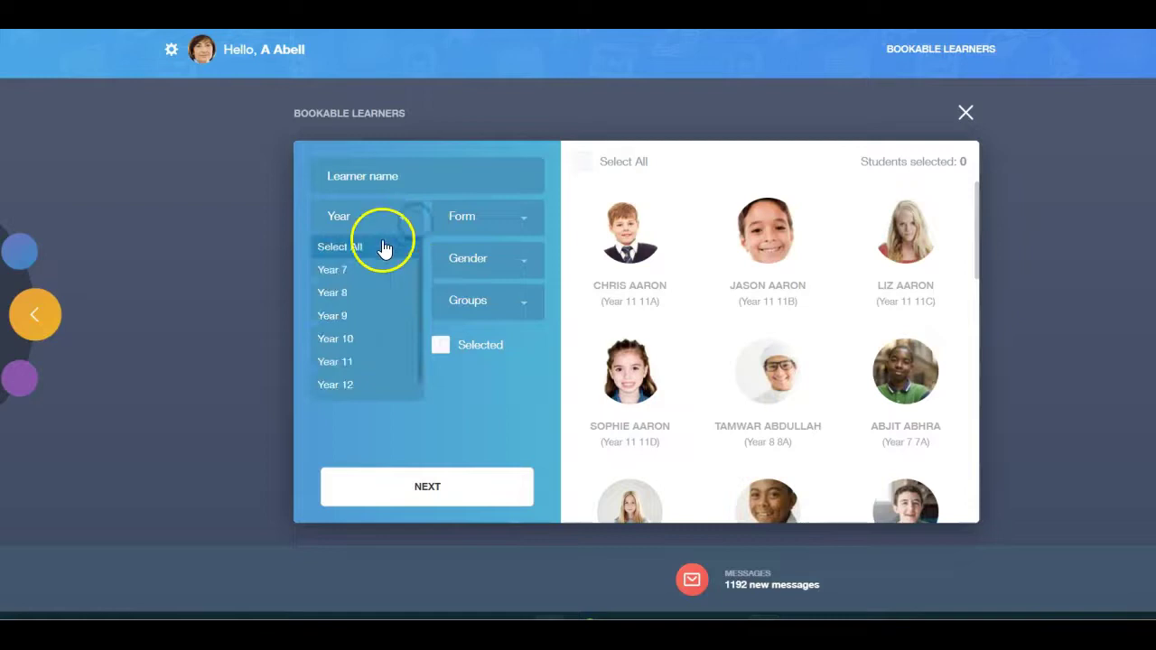
{"action": "left_click", "coordinate": [360, 272]}
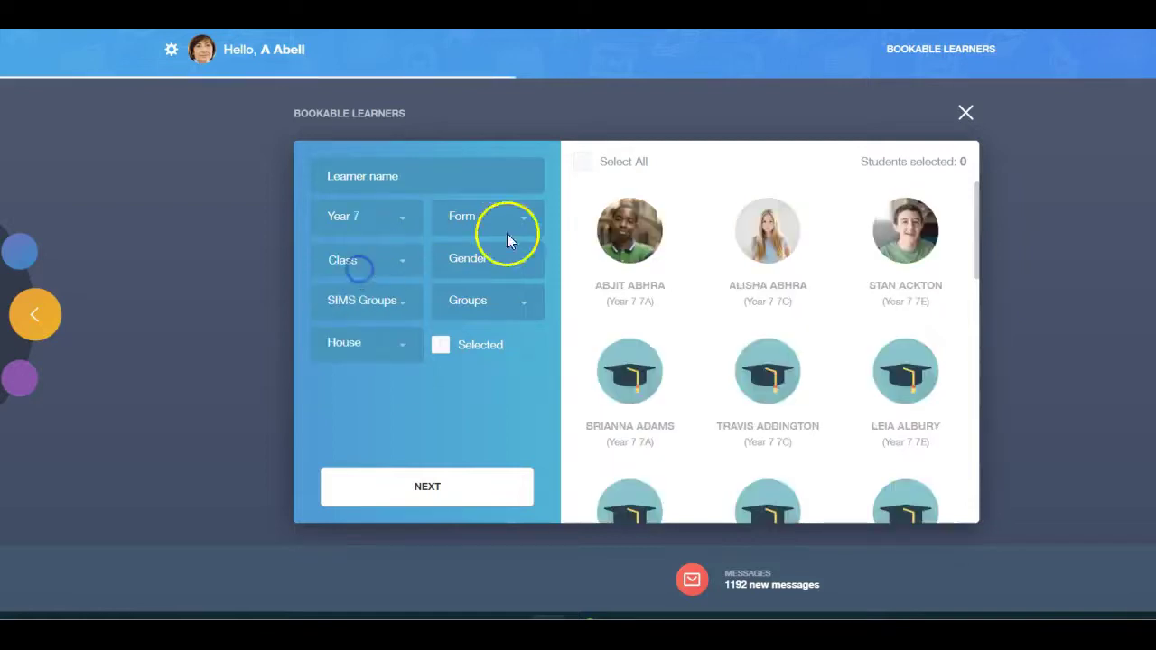
{"action": "left_click", "coordinate": [582, 164]}
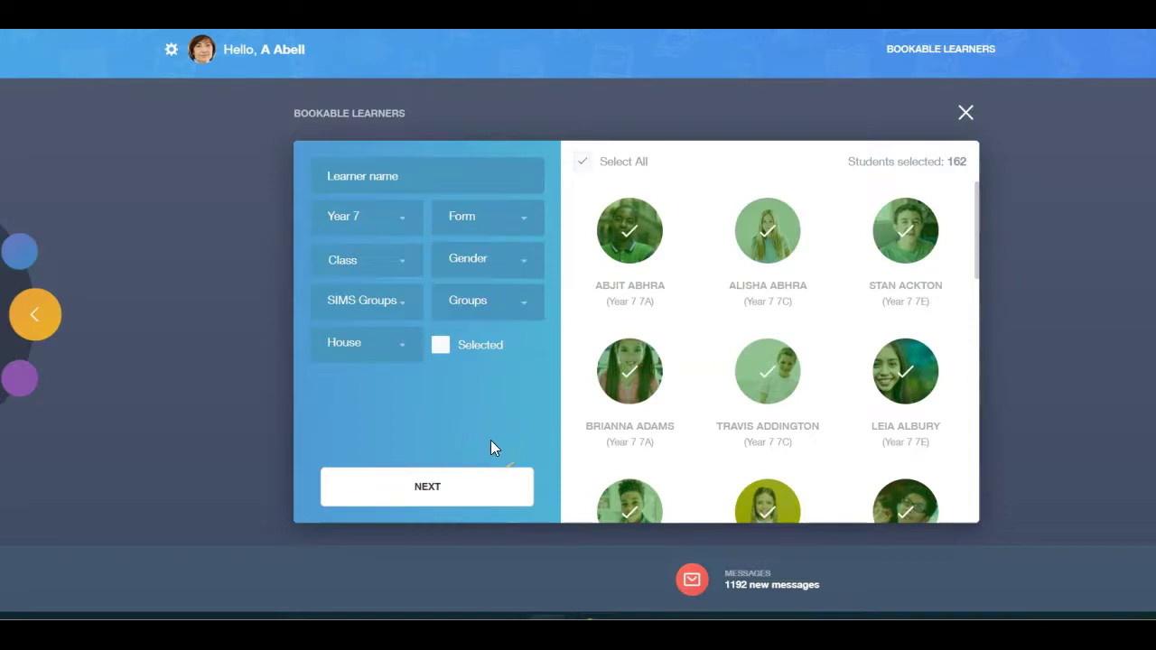
{"action": "left_click", "coordinate": [472, 490]}
Name the club Book Club, with a capacity of 20 and Library as the location
{"action": "left_click", "coordinate": [333, 208]}
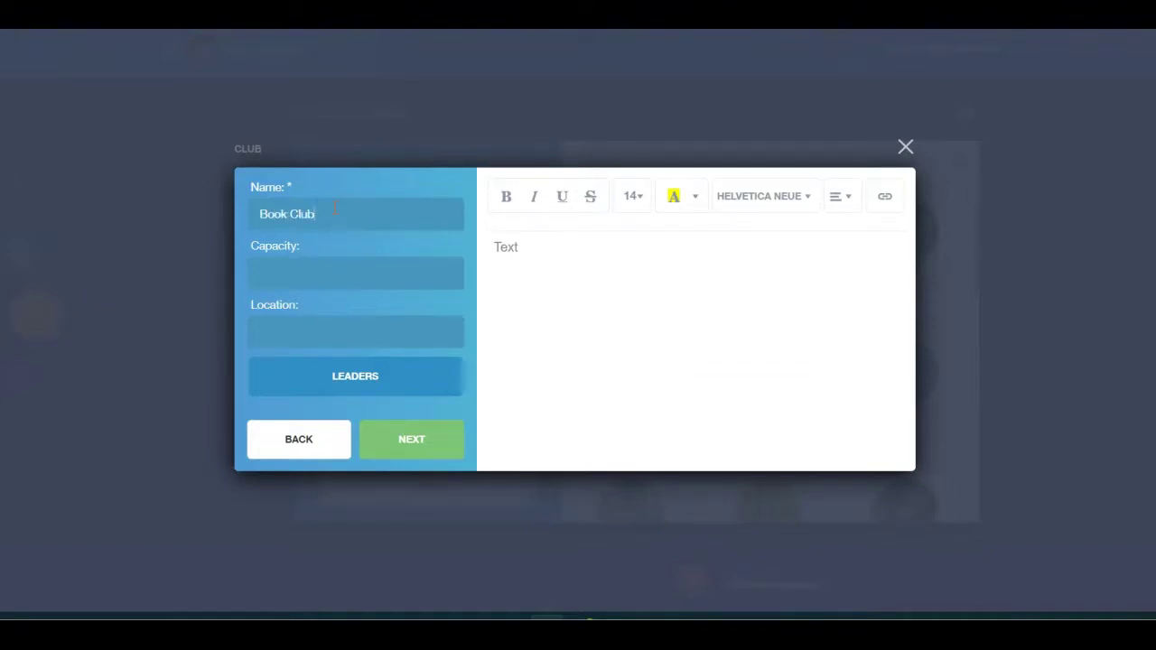
{"action": "left_click", "coordinate": [330, 273]}
{"action": "left_click", "coordinate": [307, 334]}
{"action": "type", "text": "Library"}
Enter the club description "Bookworms unite! Join Book Club today. Open to new Year 7 learners."
{"action": "left_click", "coordinate": [509, 244]}
{"action": "type", "text": "Bookworms unite! Join Book Club today."}
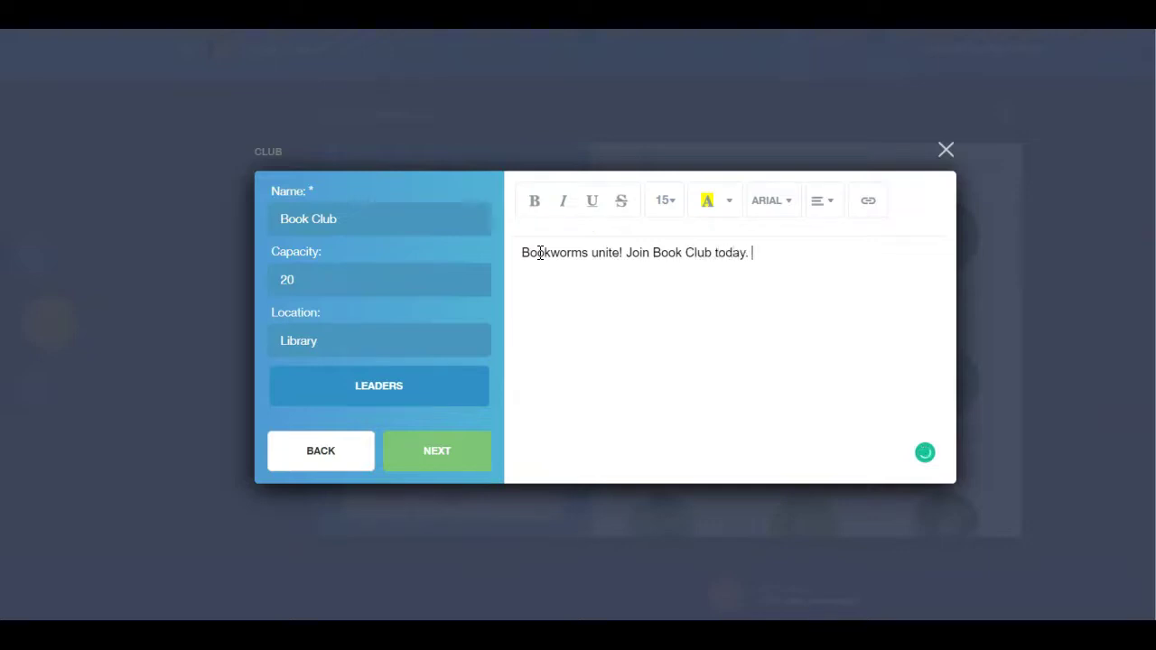
{"action": "type", "text": "Open to new Year 7 learner"}
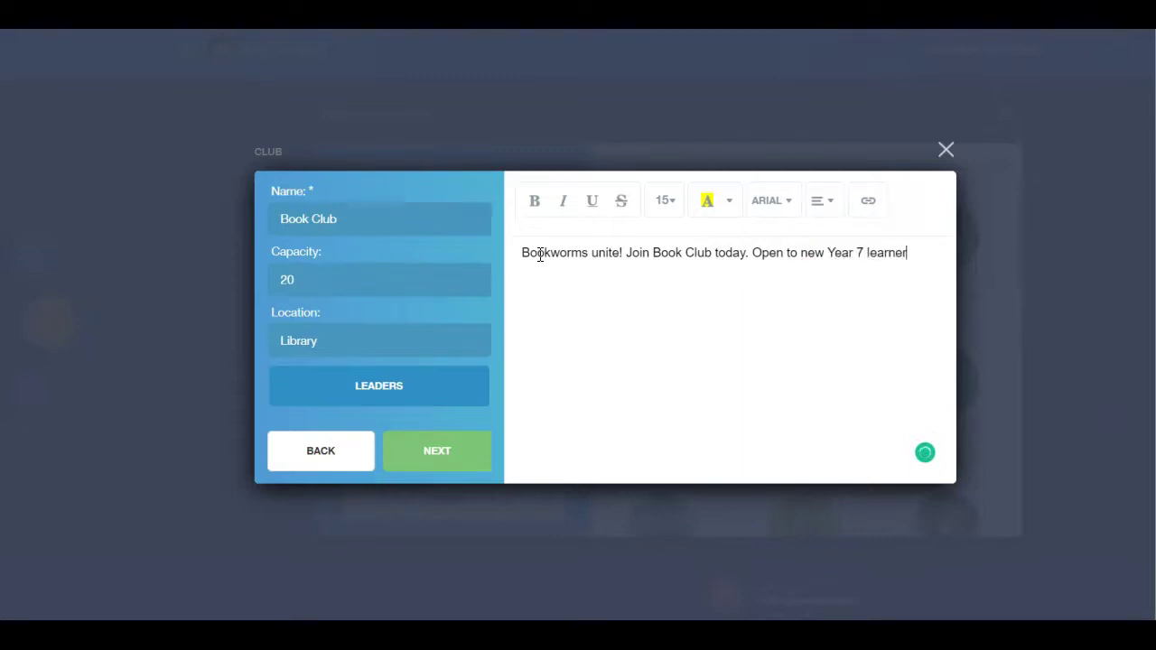
{"action": "type", "text": "s."}
{"action": "left_click", "coordinate": [540, 254]}
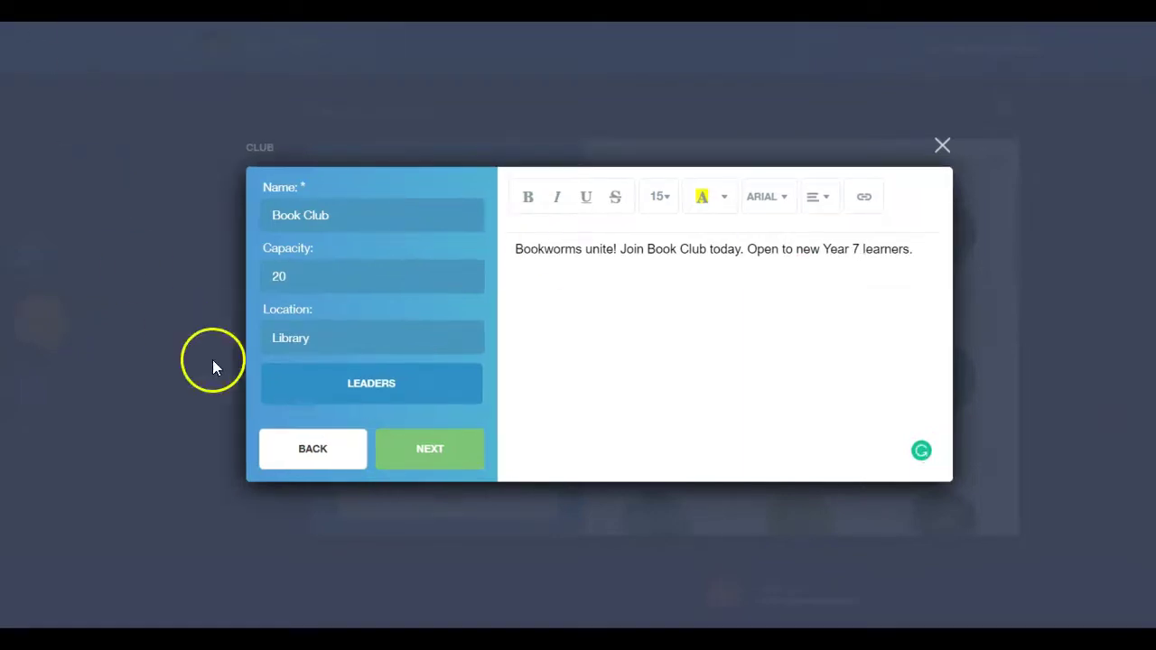
Add the teacher at the end of the second row as another club leader and continue to the sessions
{"action": "left_click", "coordinate": [382, 383]}
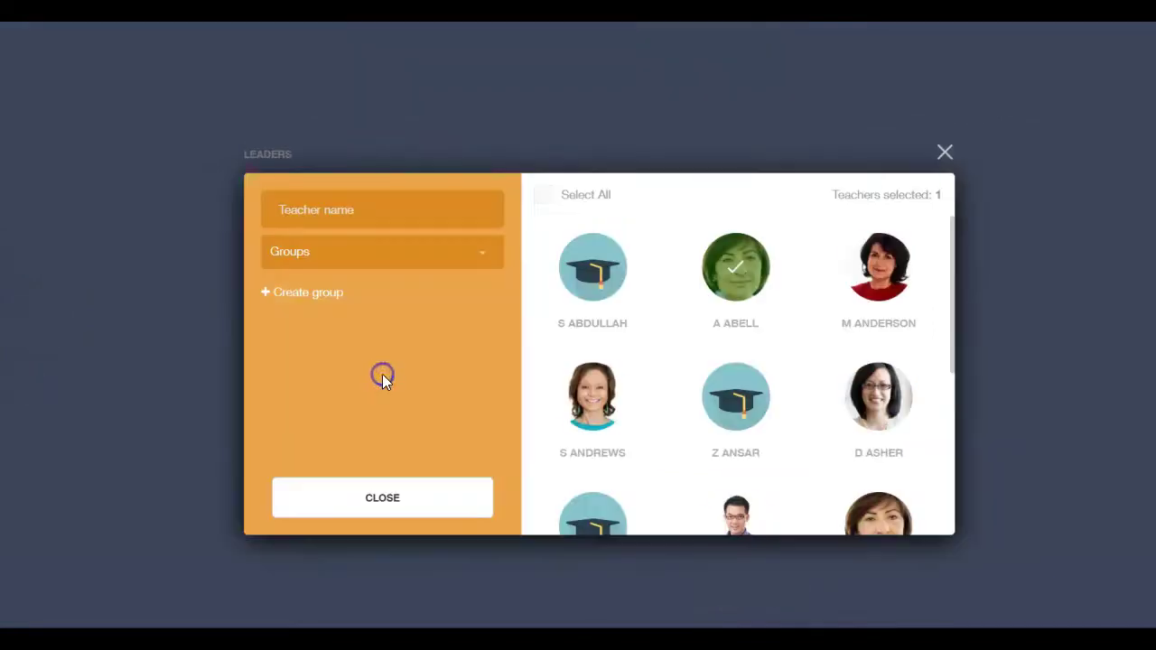
{"action": "left_click", "coordinate": [872, 399]}
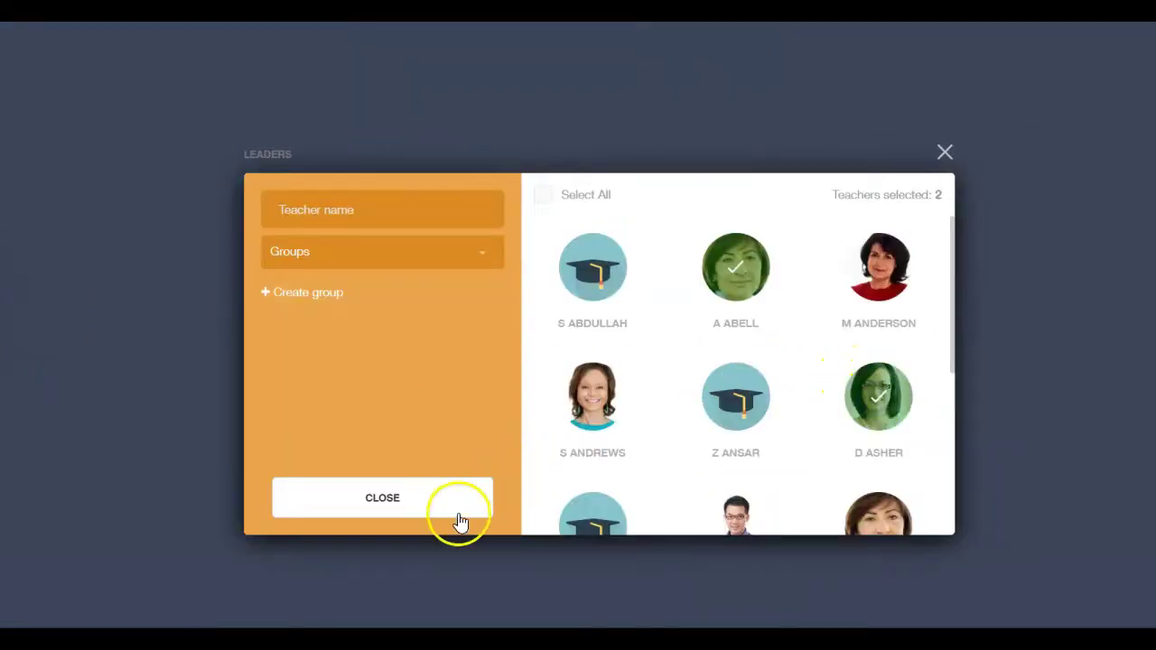
{"action": "left_click", "coordinate": [435, 502]}
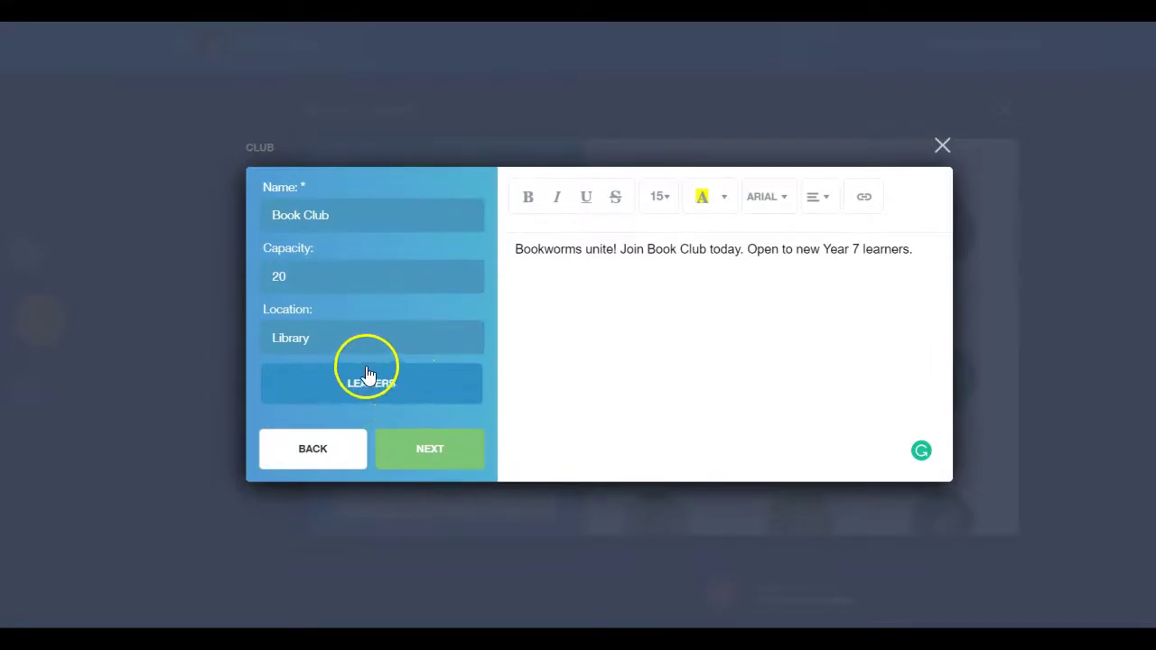
{"action": "left_click", "coordinate": [428, 448]}
Set the session's start date to 06/09/2022, with a start time of 12:00 and an end time of 12:30
{"action": "left_click", "coordinate": [425, 227]}
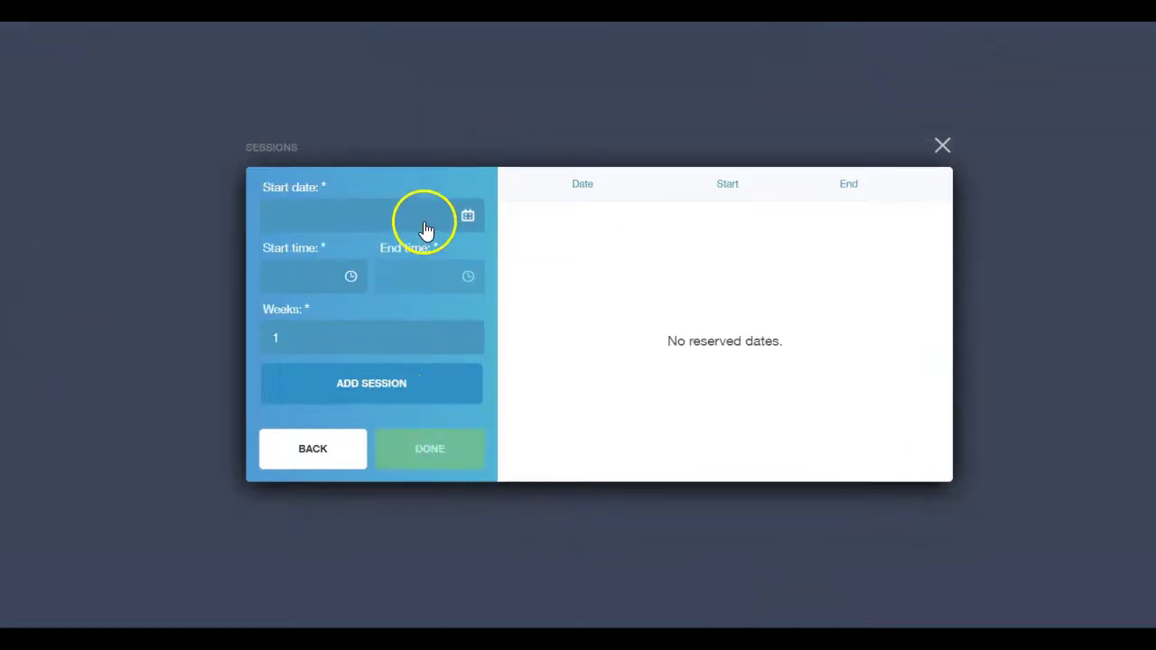
{"action": "left_click", "coordinate": [464, 252]}
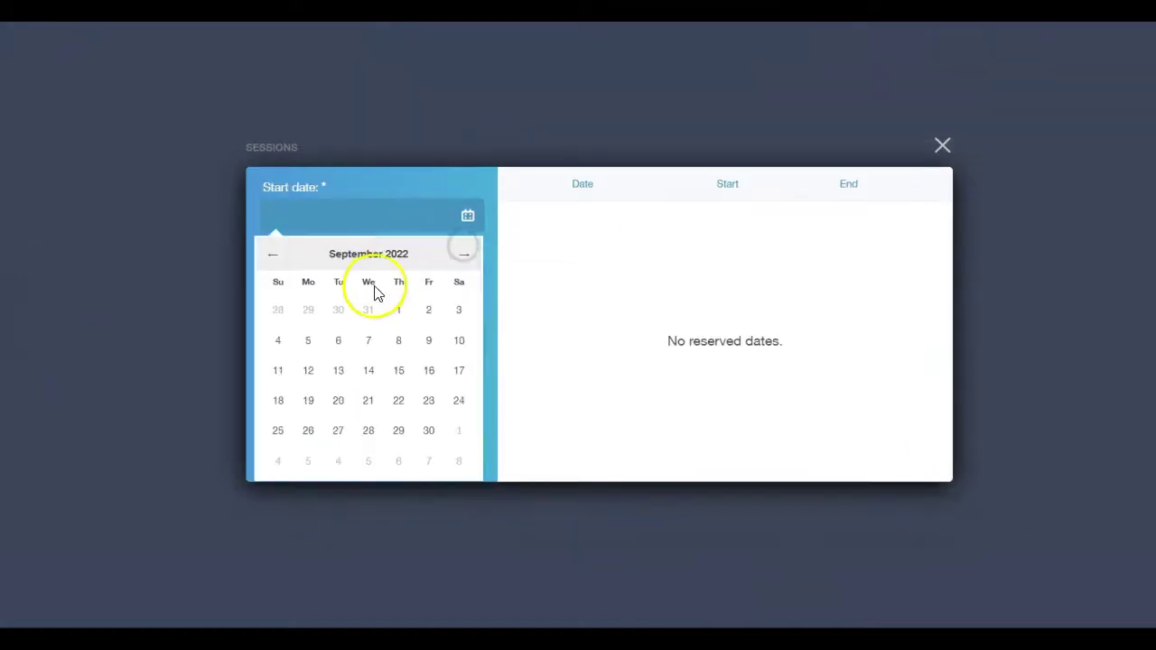
{"action": "left_click", "coordinate": [341, 339]}
{"action": "left_click", "coordinate": [328, 280]}
{"action": "left_click", "coordinate": [303, 463]}
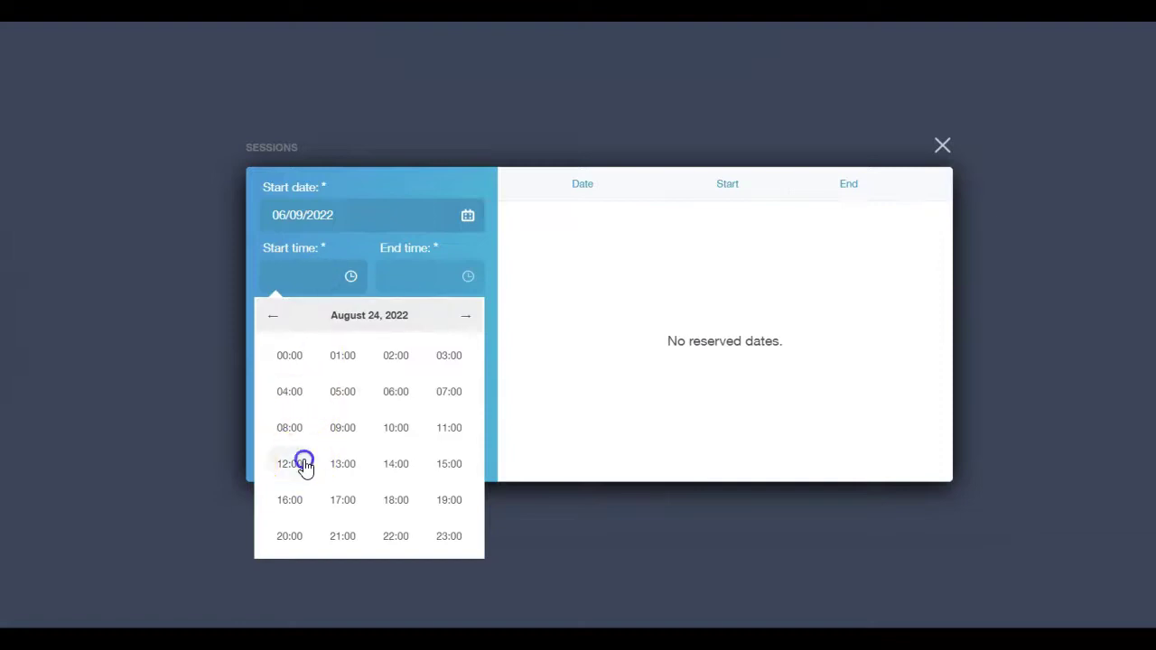
{"action": "left_click", "coordinate": [291, 358]}
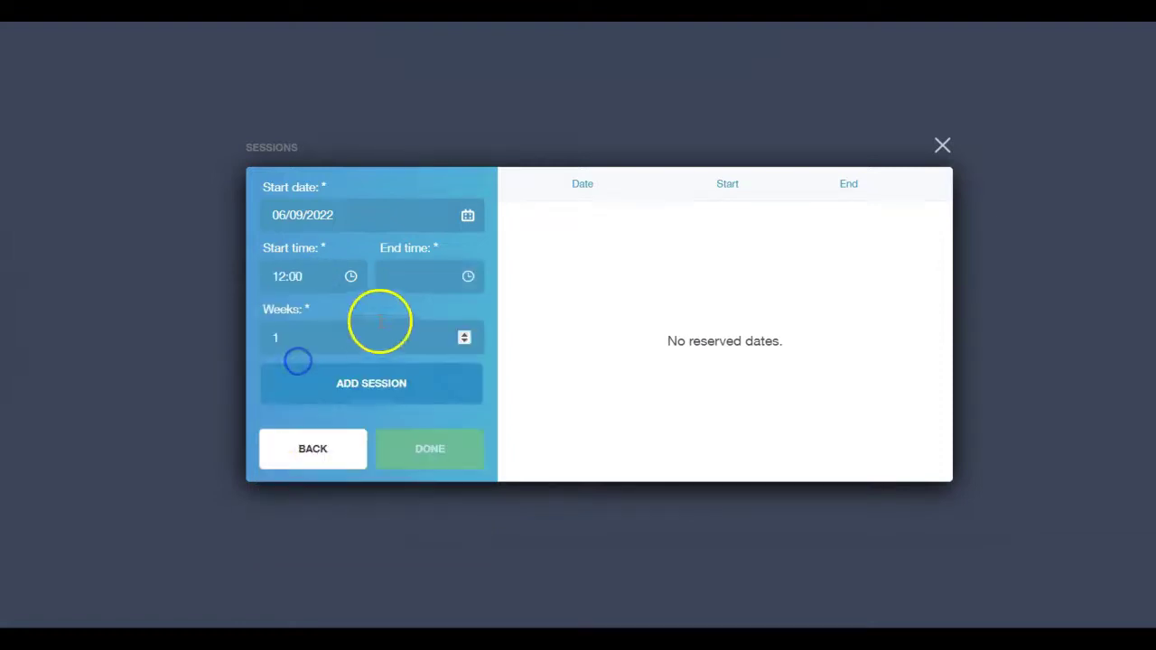
{"action": "left_click", "coordinate": [415, 276]}
{"action": "left_click", "coordinate": [419, 448]}
{"action": "left_click", "coordinate": [513, 394]}
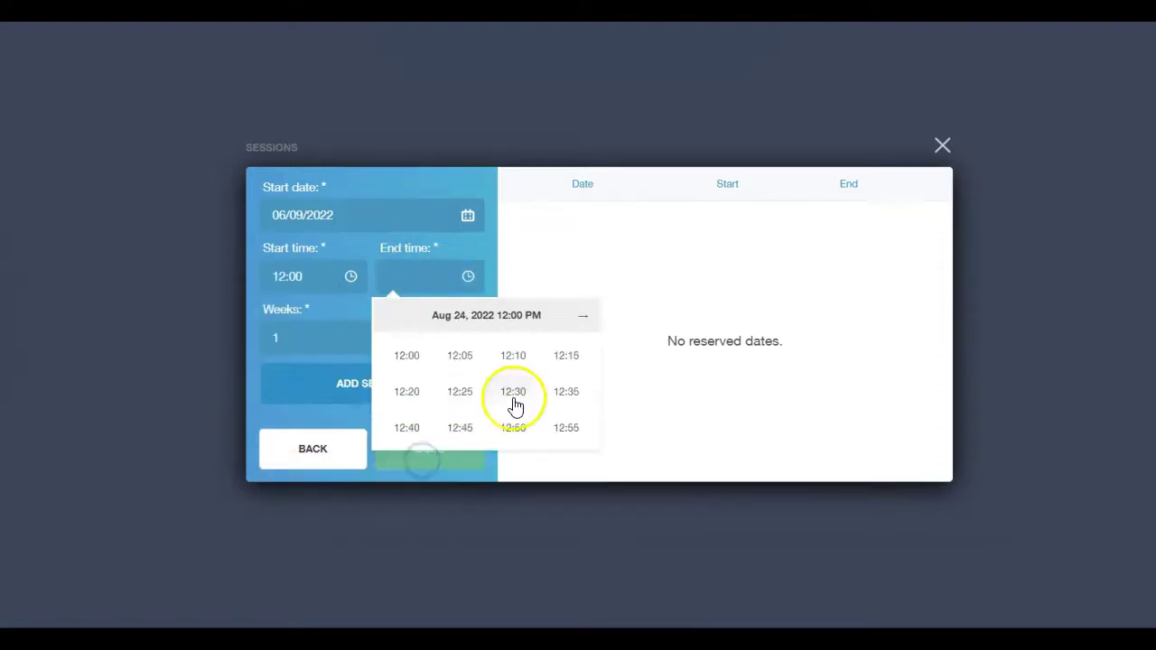
Add the session for 7 weeks and finish creating the club
{"action": "left_click", "coordinate": [464, 333]}
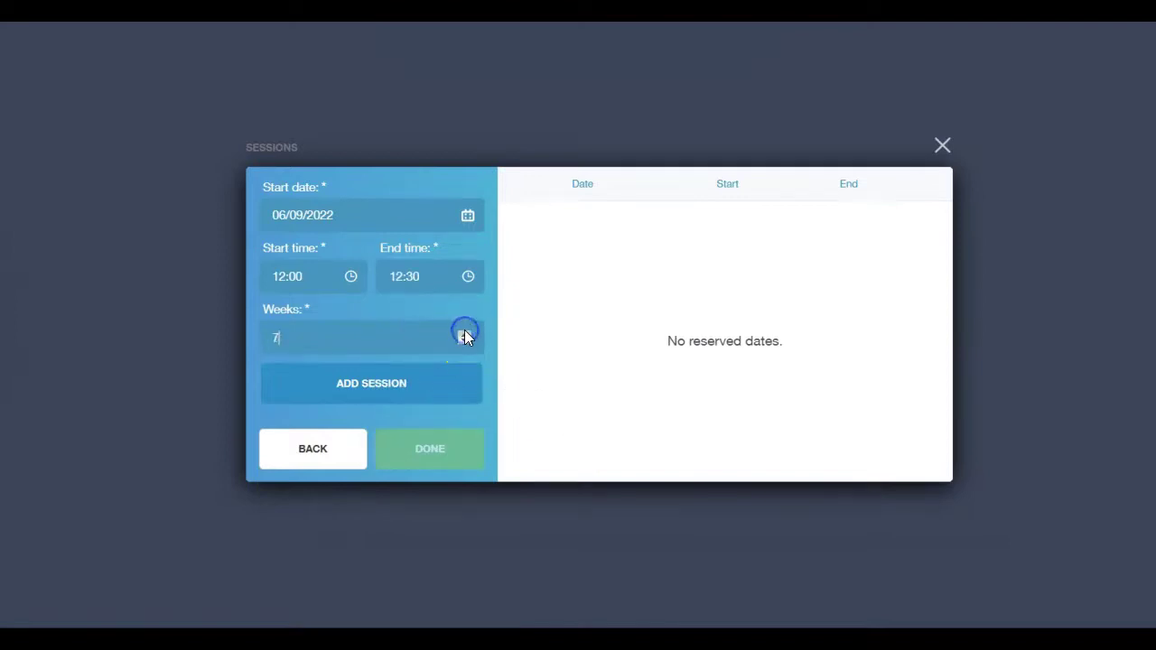
{"action": "left_click", "coordinate": [390, 384]}
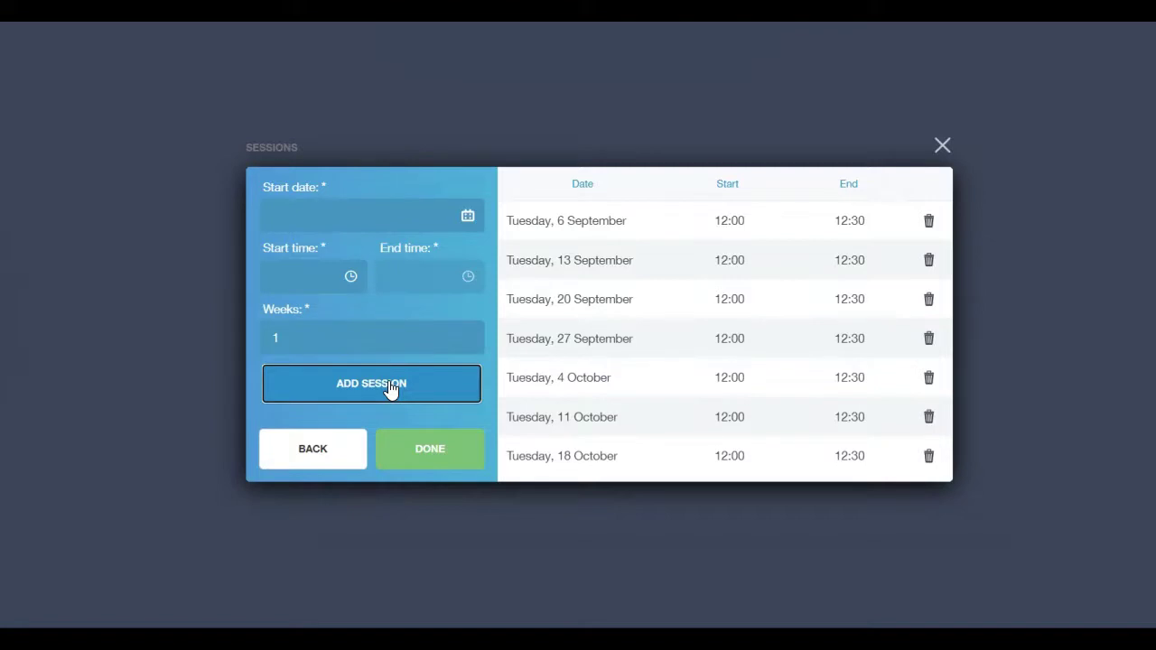
{"action": "left_click", "coordinate": [421, 452]}
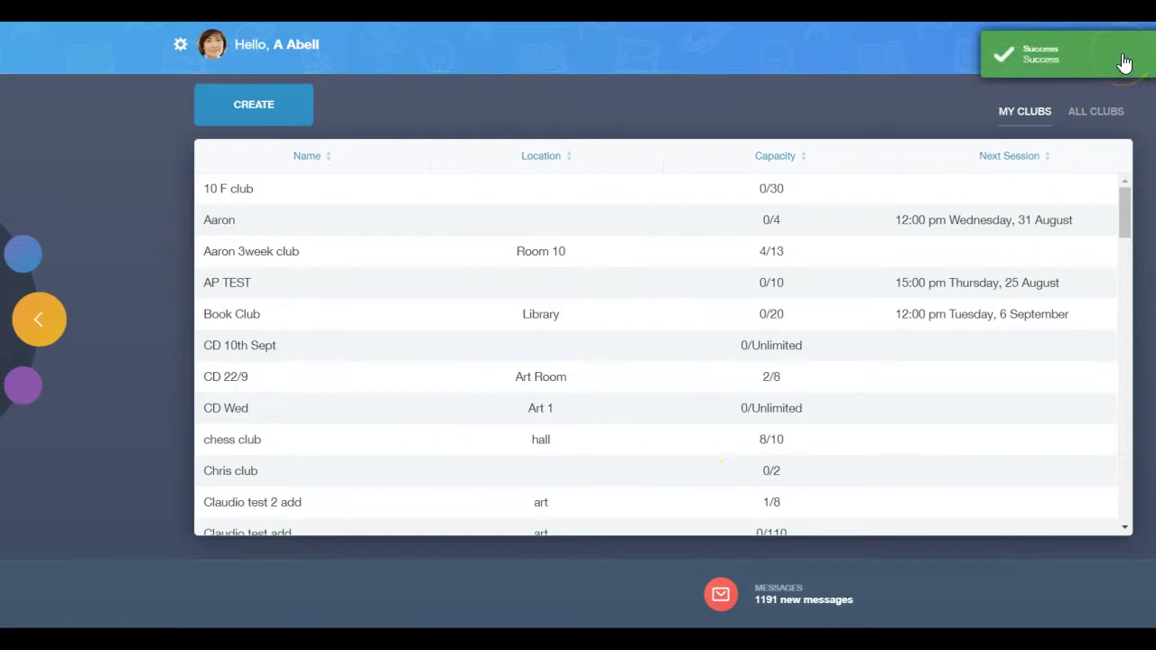
Open the Book Club's details and select individual Year 8 learners as its members
{"action": "left_click", "coordinate": [248, 317]}
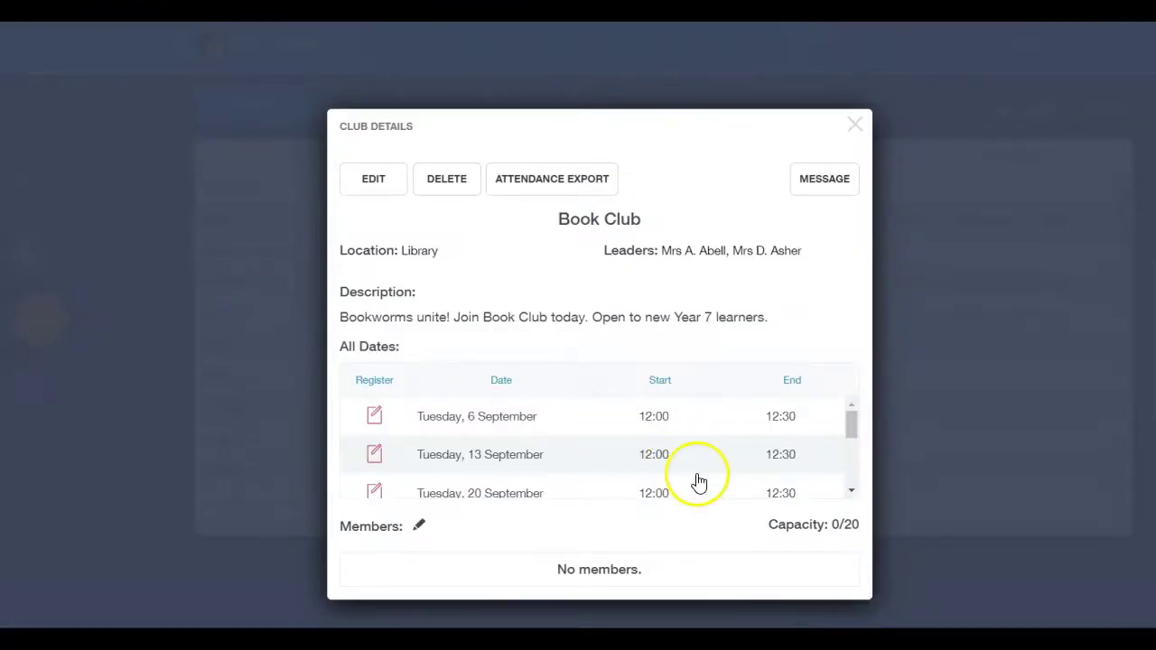
{"action": "scroll", "coordinate": [695, 454], "scroll_direction": "down", "scroll_amount": 2}
{"action": "scroll", "coordinate": [699, 453], "scroll_direction": "up", "scroll_amount": 3}
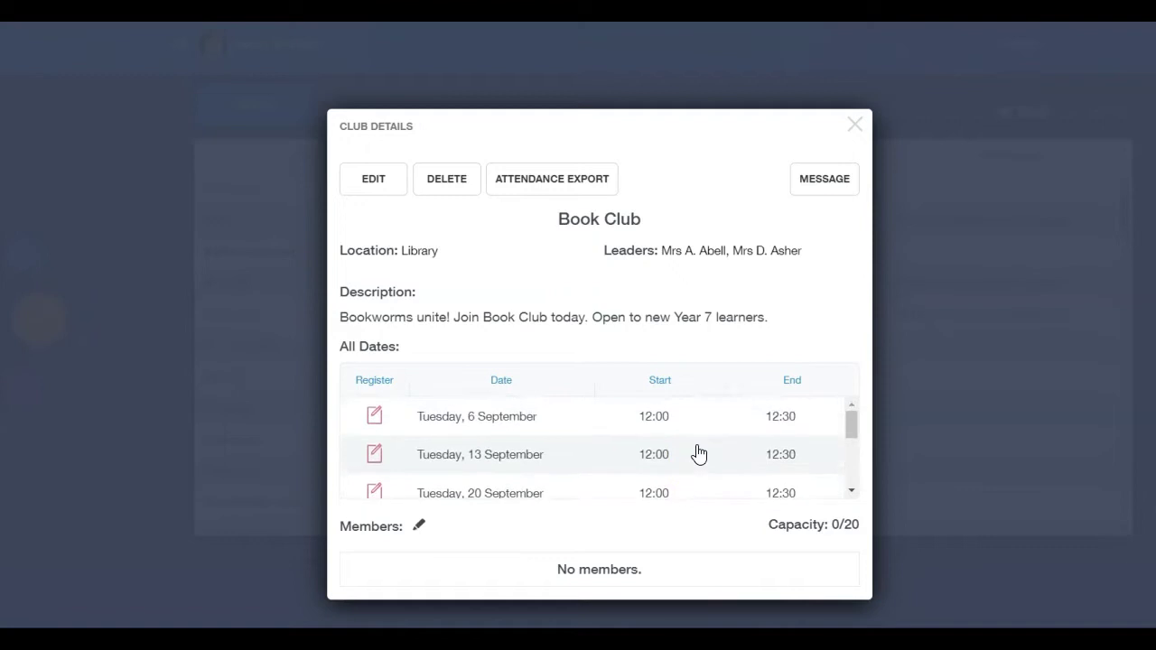
{"action": "left_click", "coordinate": [420, 530]}
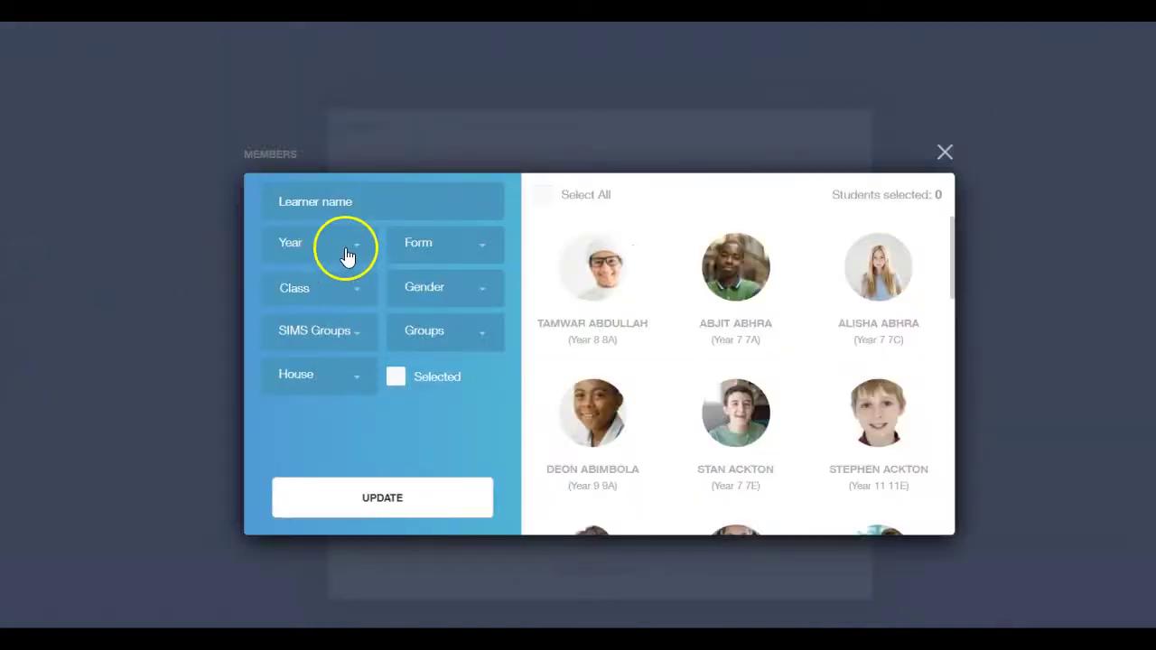
{"action": "left_click", "coordinate": [347, 257]}
{"action": "left_click", "coordinate": [304, 320]}
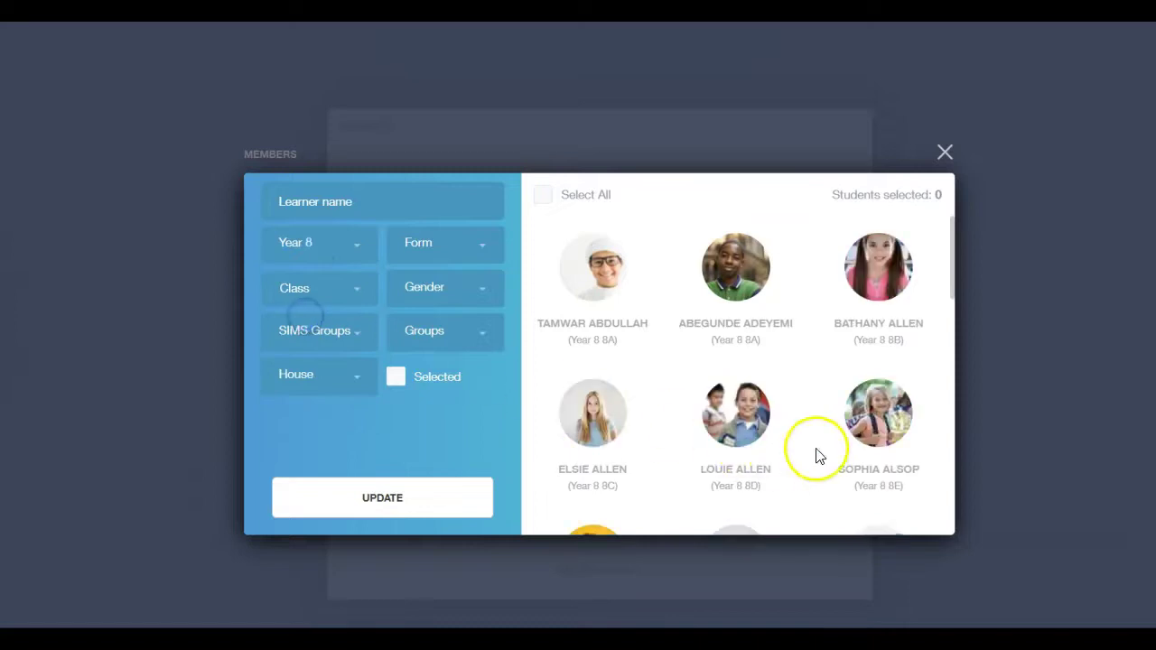
{"action": "left_click", "coordinate": [732, 407]}
{"action": "scroll", "coordinate": [803, 425], "scroll_direction": "down", "scroll_amount": 2}
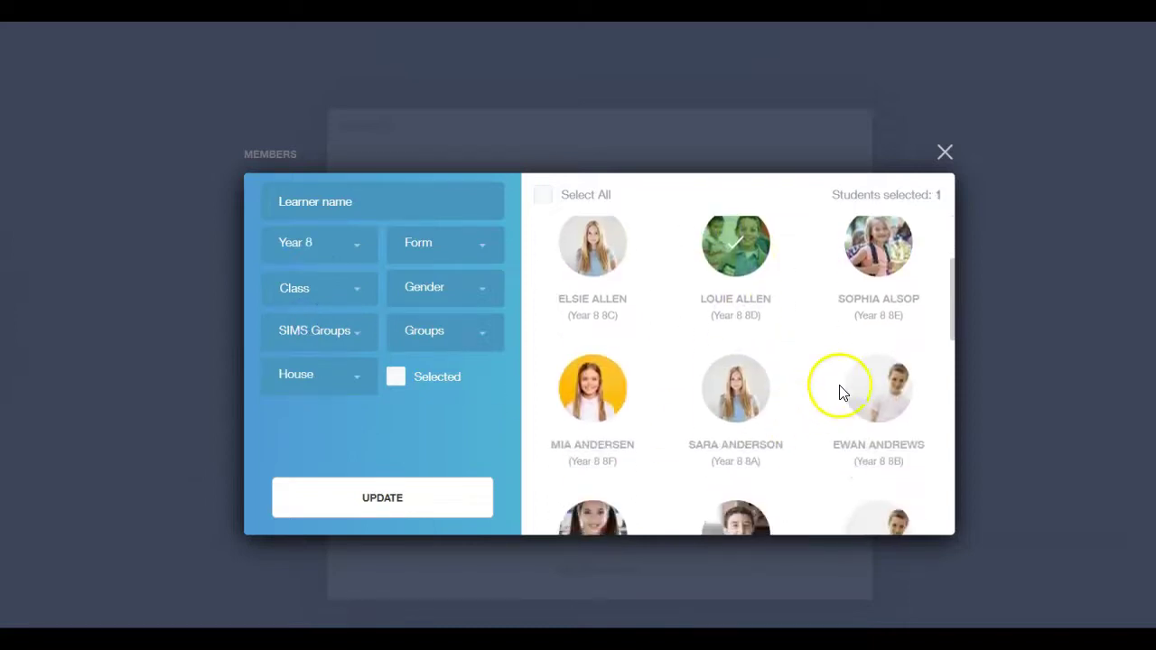
{"action": "left_click", "coordinate": [839, 391]}
{"action": "scroll", "coordinate": [769, 419], "scroll_direction": "down", "scroll_amount": 1}
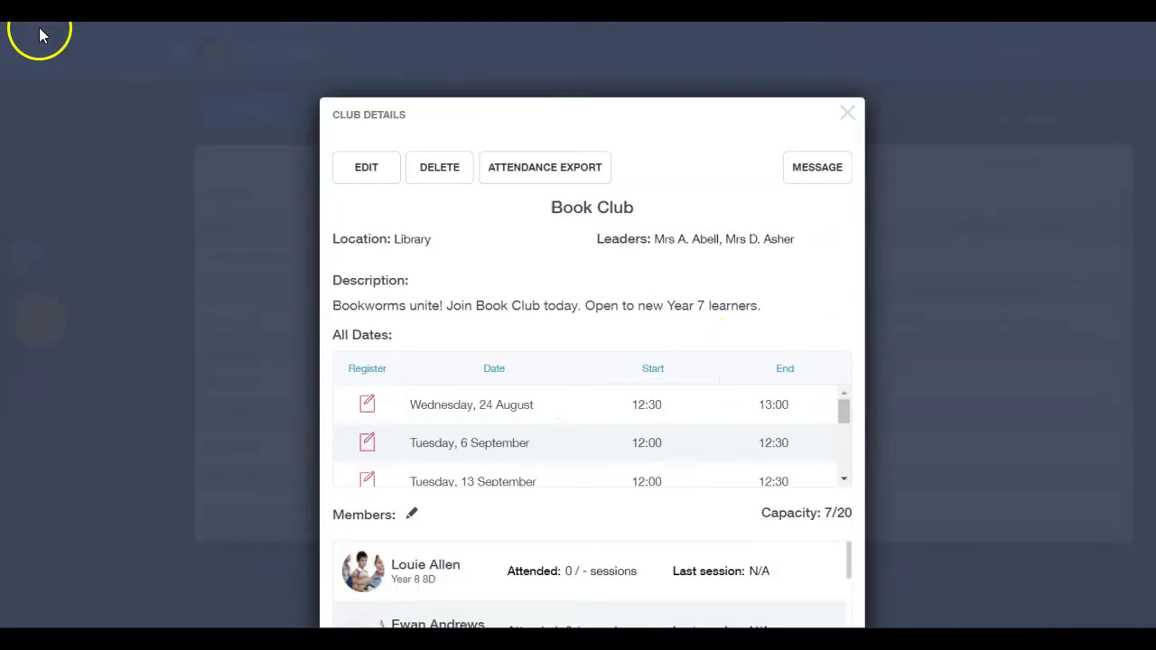
Mark every learner except the second as present in the Wednesday, 24 August register and save it
{"action": "left_click", "coordinate": [367, 405]}
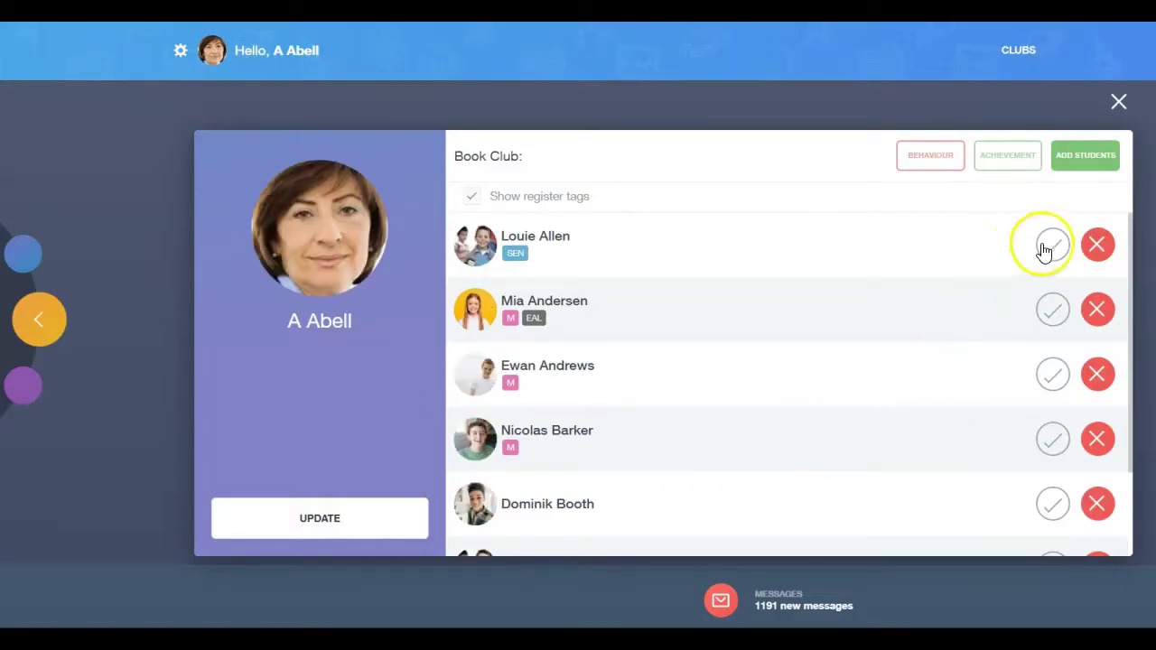
{"action": "left_click", "coordinate": [1048, 246]}
{"action": "left_click", "coordinate": [1057, 385]}
{"action": "left_click", "coordinate": [1050, 437]}
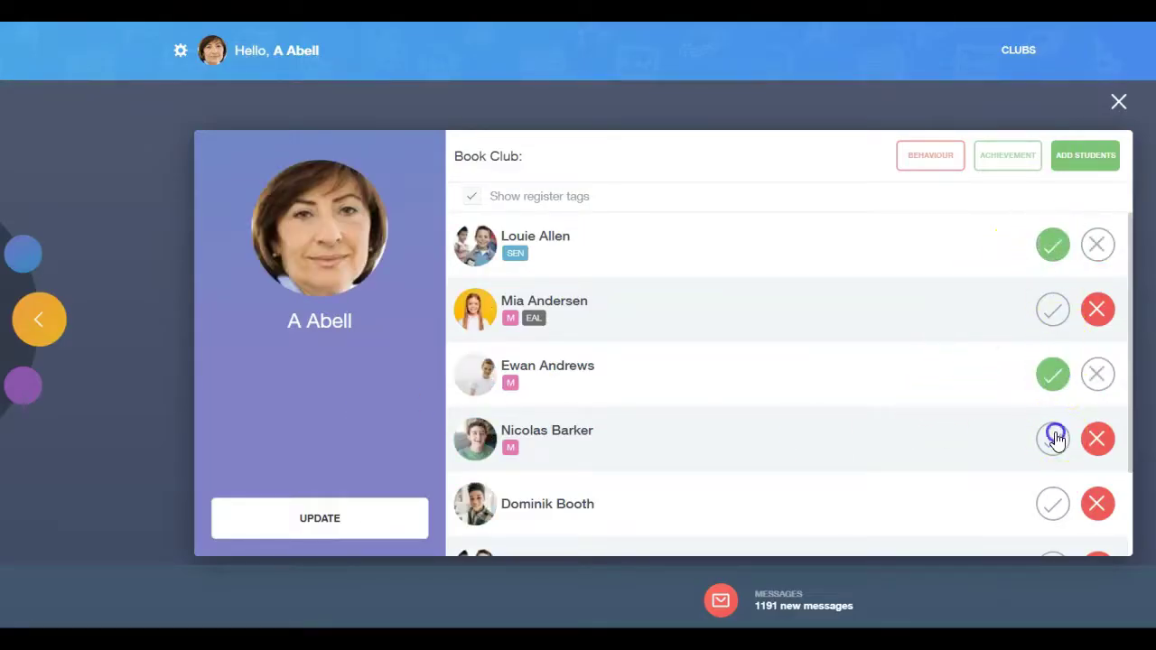
{"action": "left_click", "coordinate": [1050, 502]}
{"action": "scroll", "coordinate": [910, 461], "scroll_direction": "down", "scroll_amount": 2}
{"action": "left_click", "coordinate": [1050, 461]}
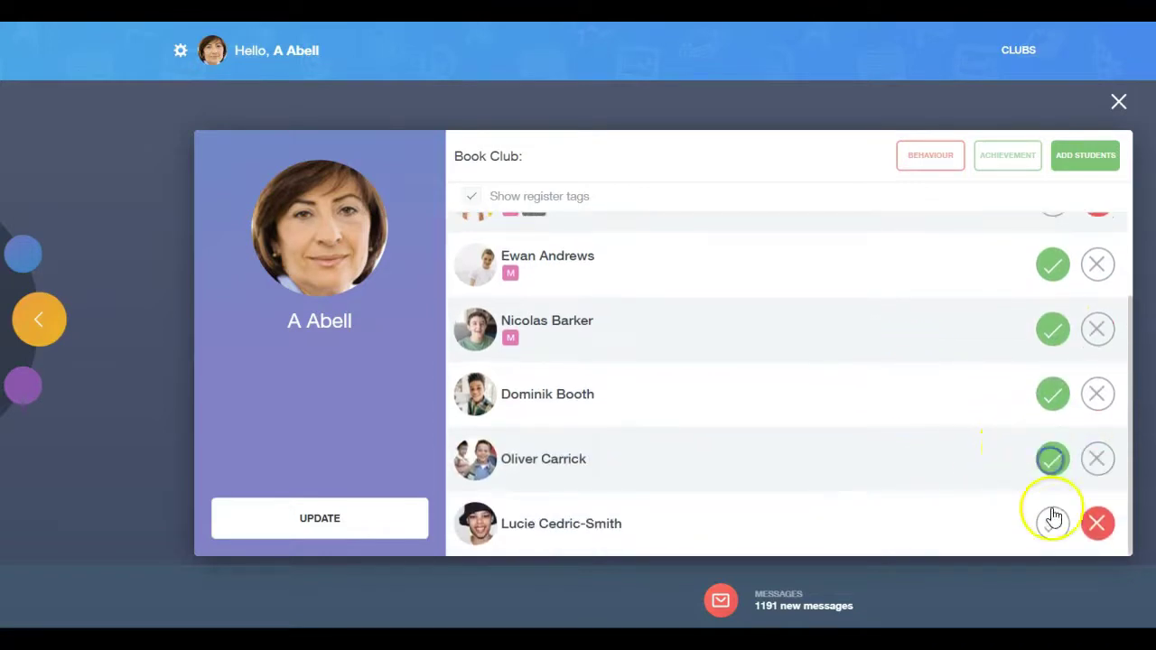
{"action": "left_click", "coordinate": [1052, 522]}
{"action": "scroll", "coordinate": [955, 478], "scroll_direction": "up", "scroll_amount": 3}
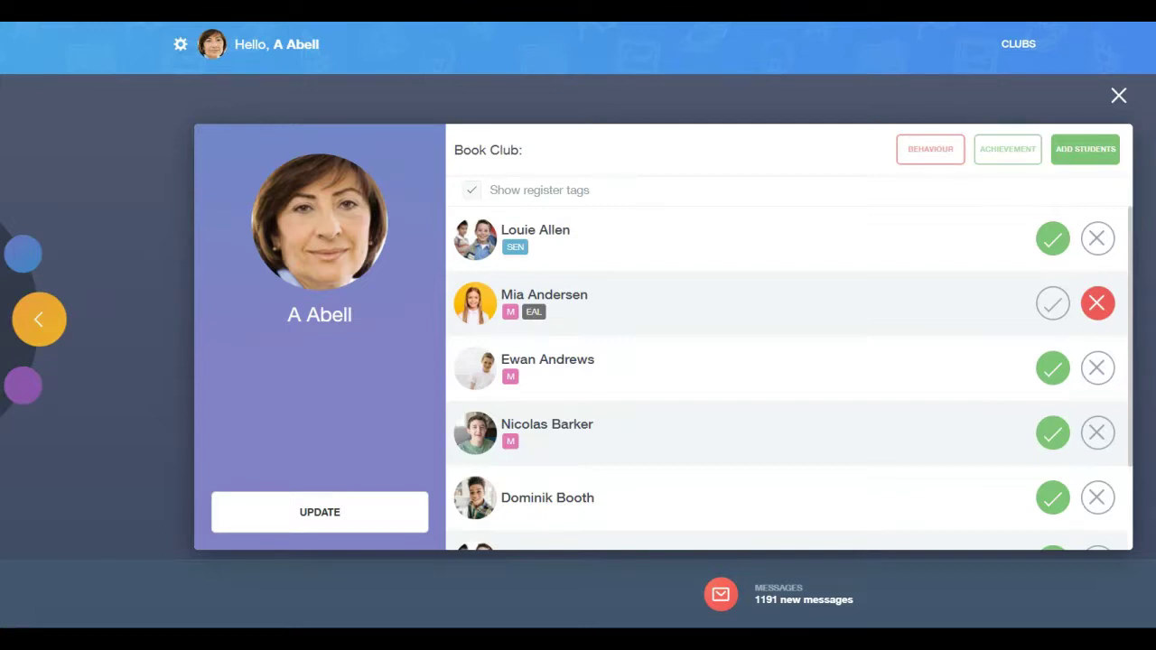
{"action": "left_click", "coordinate": [367, 513]}
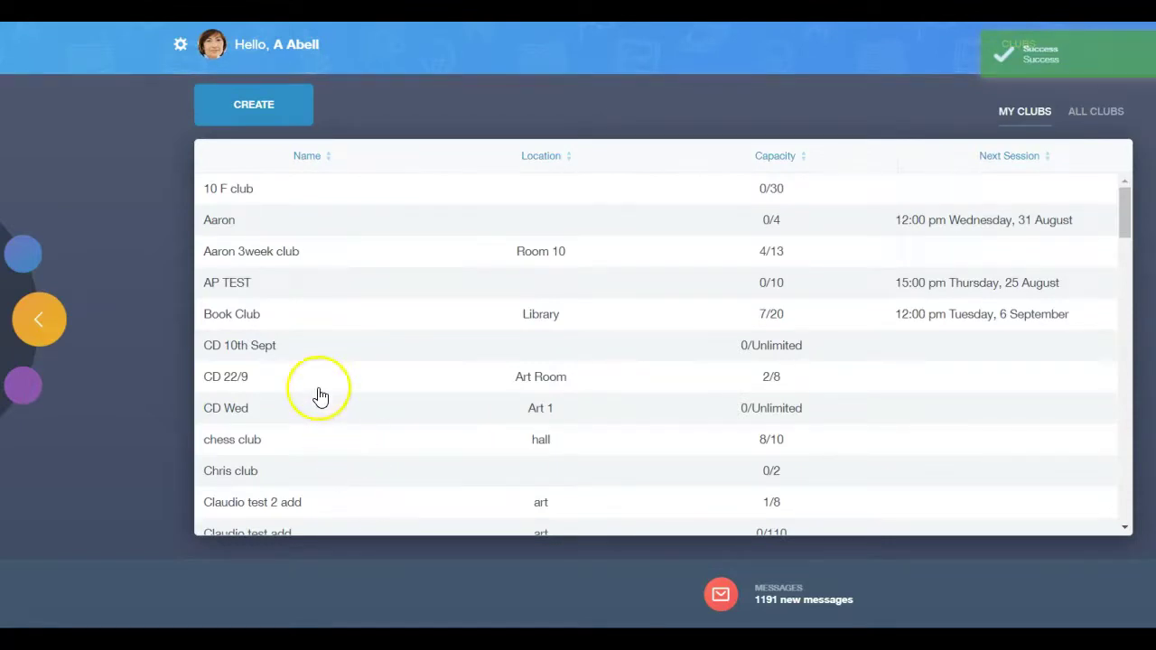
Start a message from the Book Club's details, review its learner recipients and continue with email as the delivery method
{"action": "left_click", "coordinate": [254, 316]}
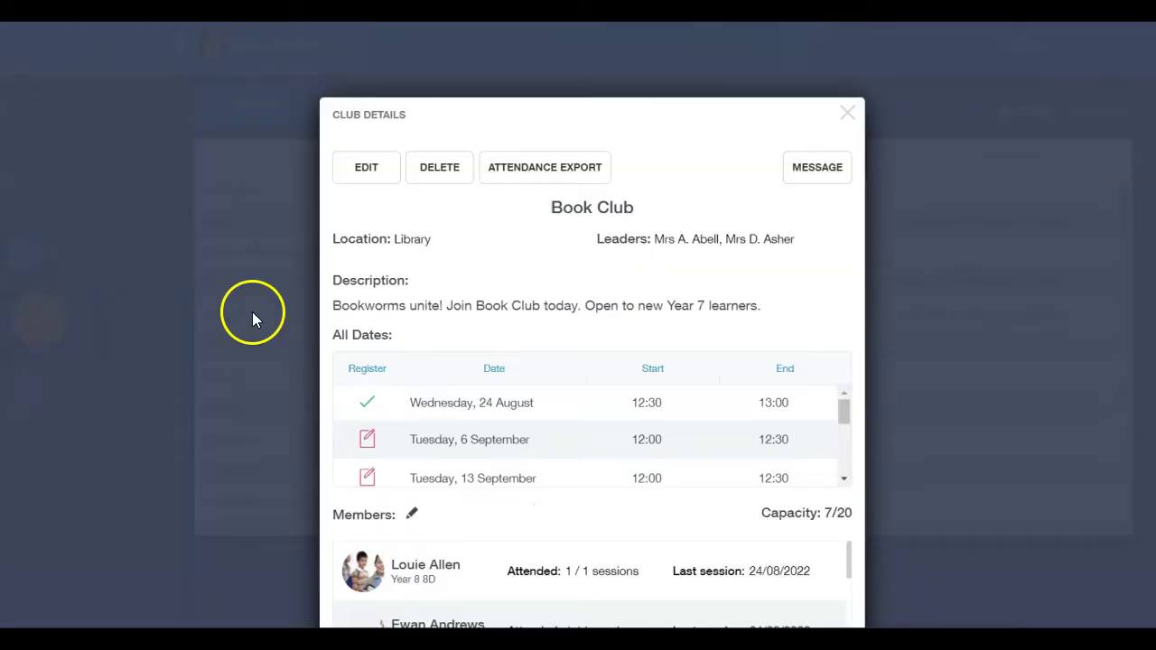
{"action": "left_click", "coordinate": [822, 172]}
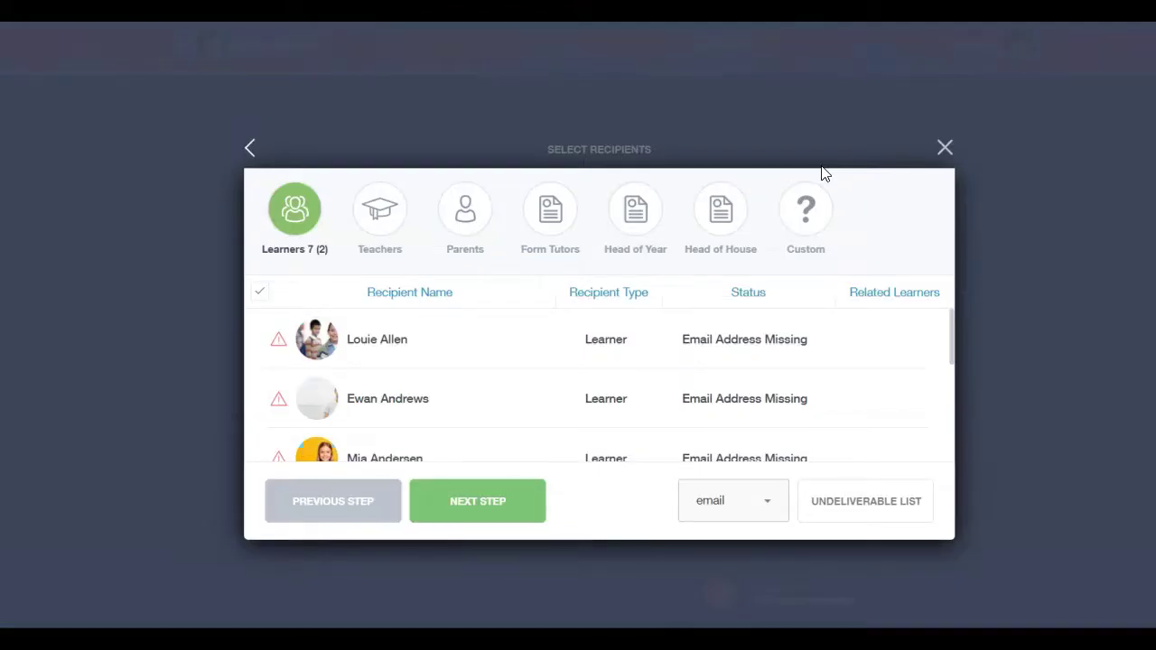
{"action": "scroll", "coordinate": [591, 325], "scroll_direction": "down", "scroll_amount": 2}
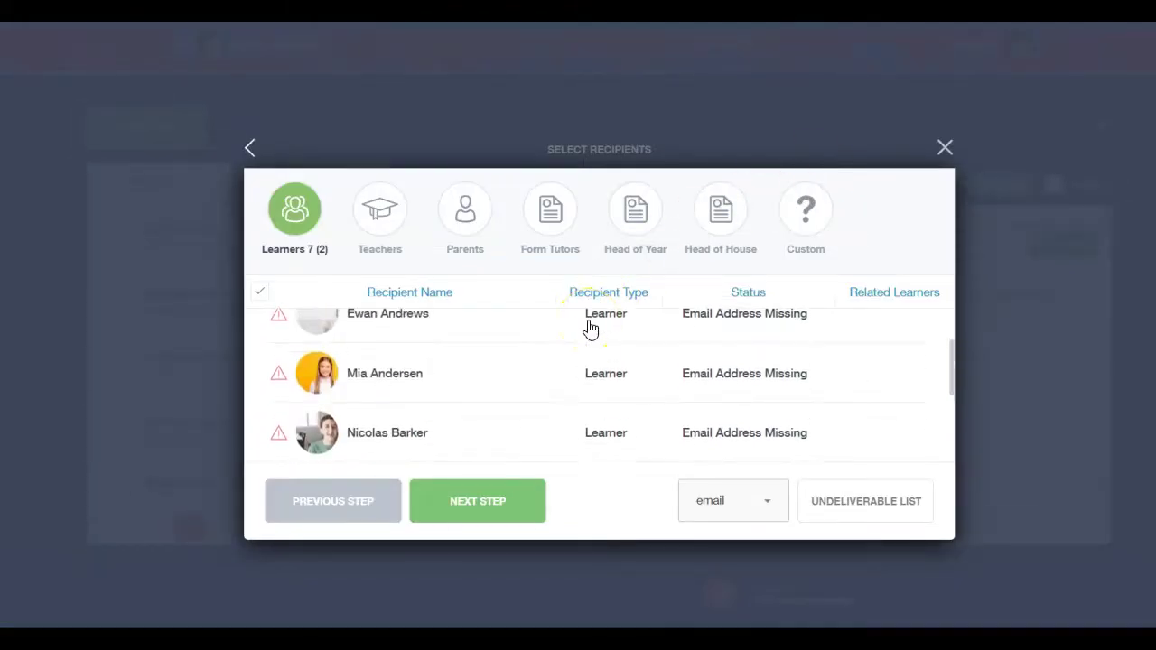
{"action": "scroll", "coordinate": [592, 330], "scroll_direction": "down", "scroll_amount": 3}
{"action": "scroll", "coordinate": [592, 330], "scroll_direction": "down", "scroll_amount": 1}
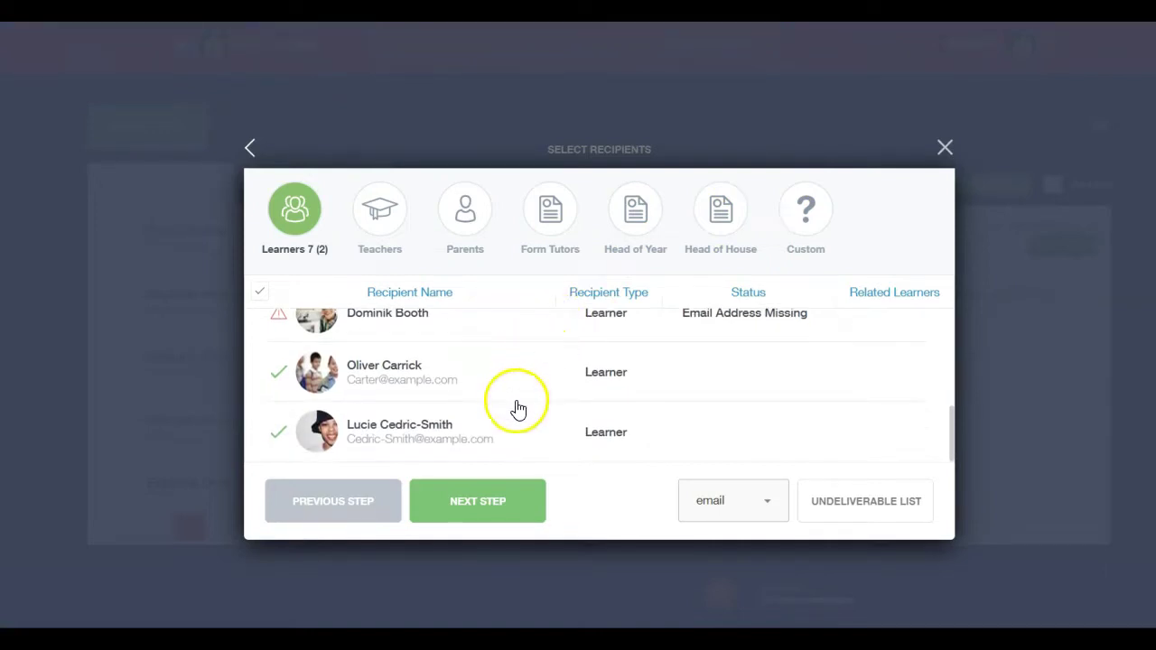
{"action": "left_click", "coordinate": [488, 502]}
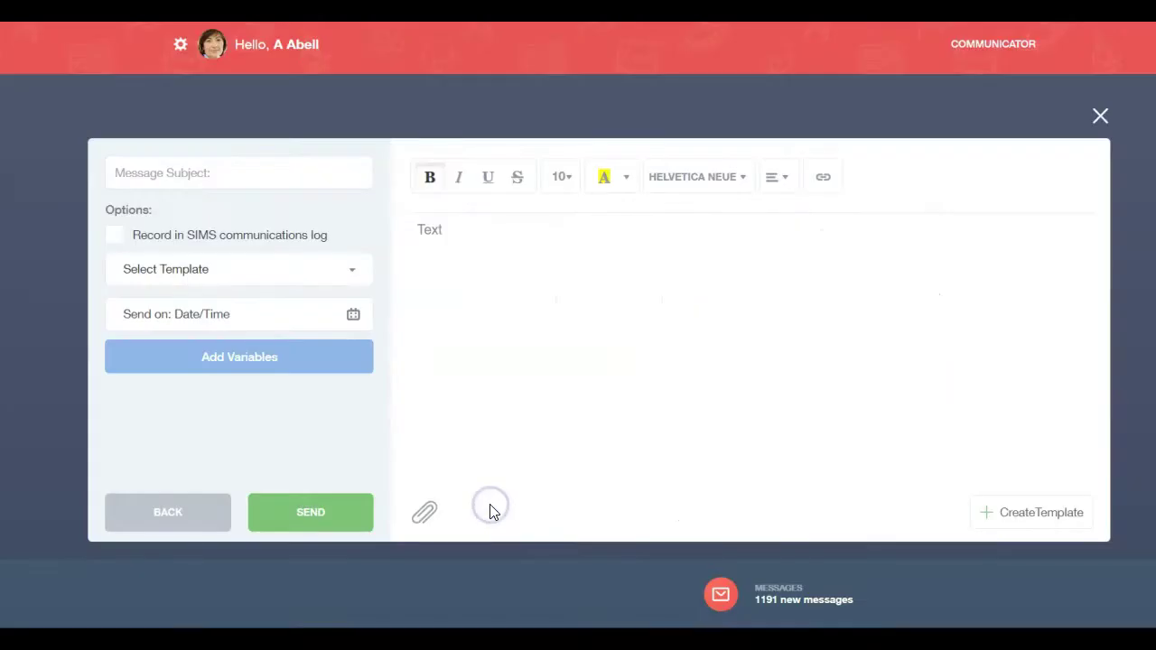
Write the message with subject "Book Club" and text "For returning Book Club members, we start on the 6th of September, 2022." and send it
{"action": "left_click", "coordinate": [266, 173]}
{"action": "type", "text": "Book Club"}
{"action": "left_click", "coordinate": [487, 238]}
{"action": "type", "text": "For returnin"}
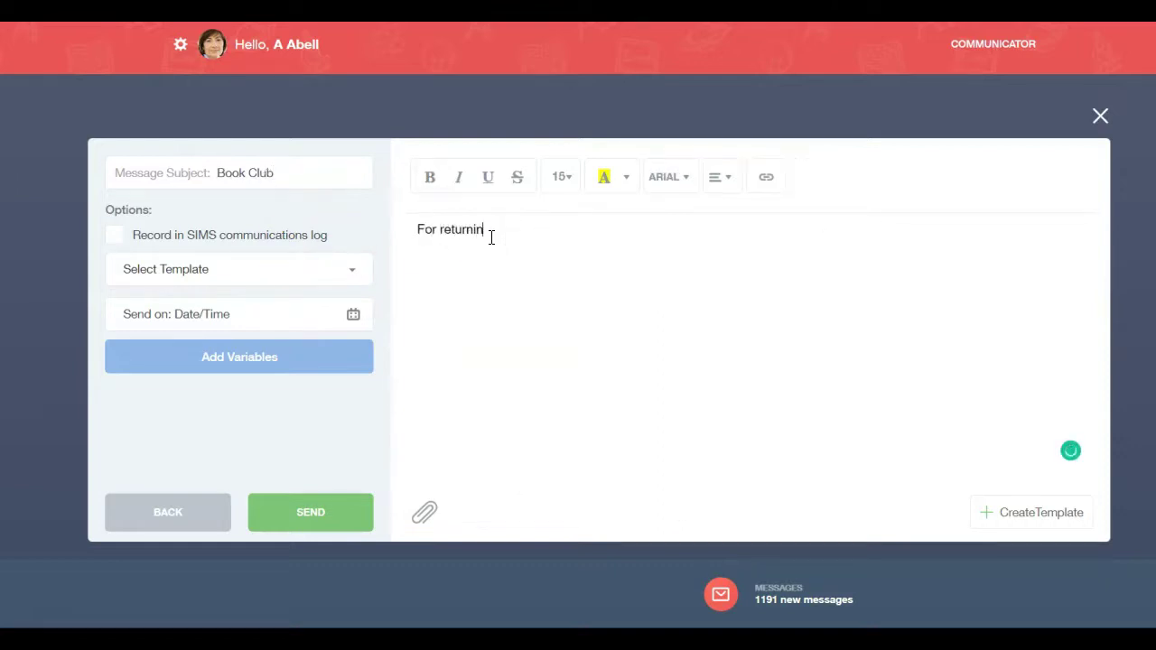
{"action": "type", "text": "g Book Club member"}
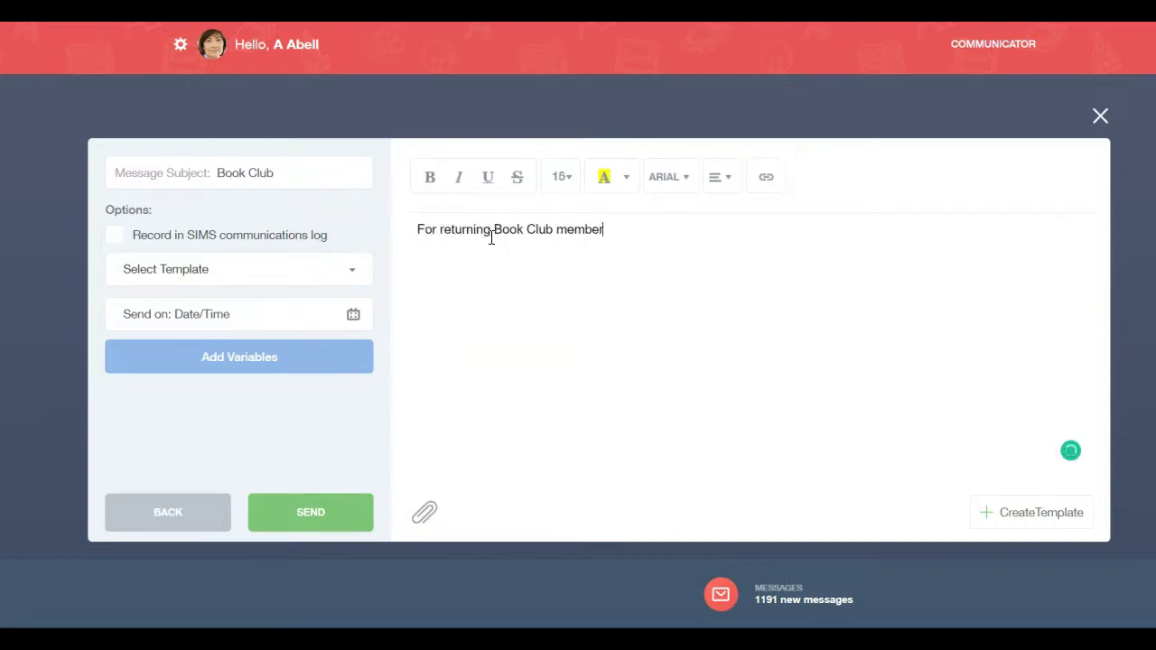
{"action": "type", "text": "s, we start on the 6th of September, 2022"}
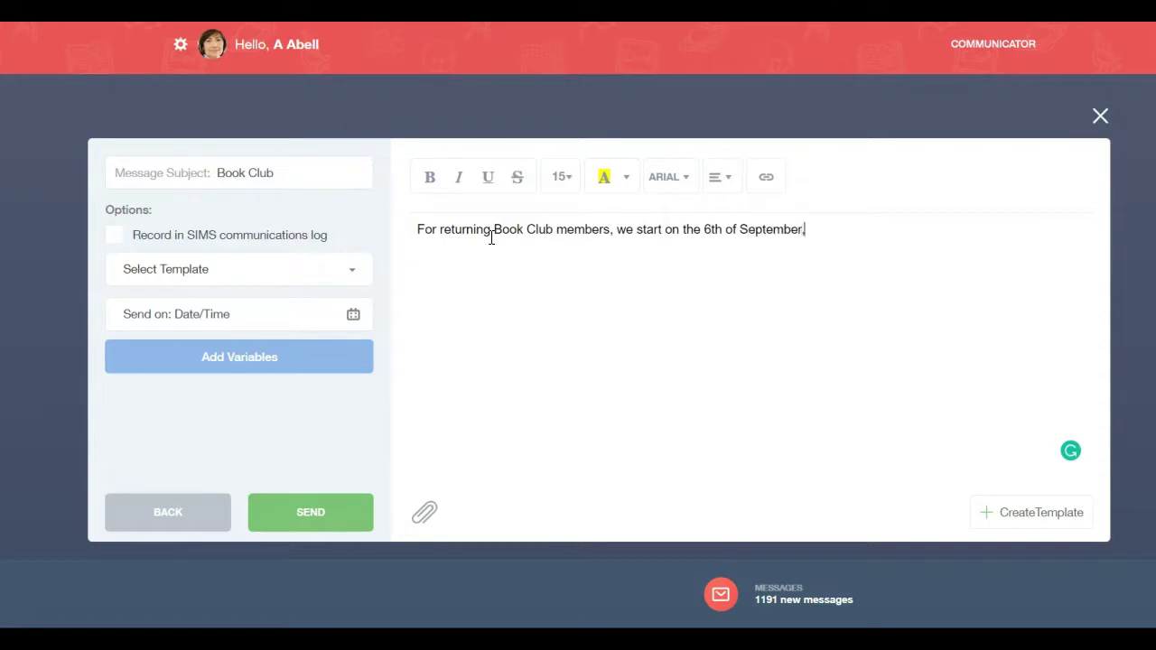
{"action": "left_click", "coordinate": [742, 265]}
{"action": "type", "text": "."}
{"action": "left_click", "coordinate": [663, 304]}
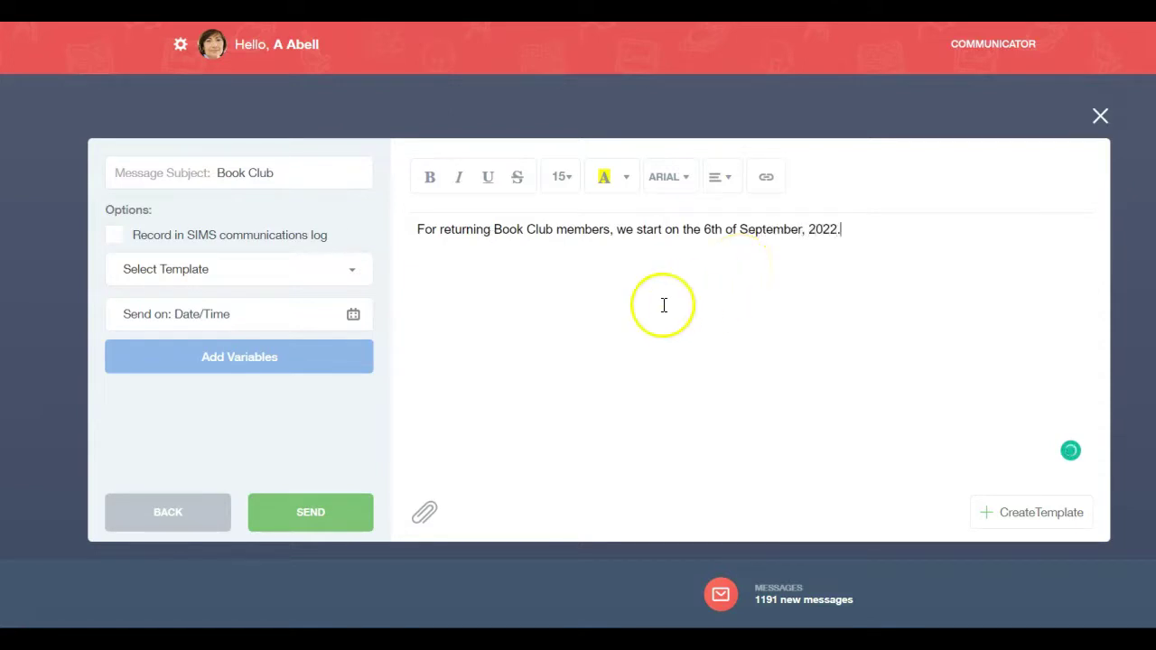
{"action": "left_click", "coordinate": [320, 506]}
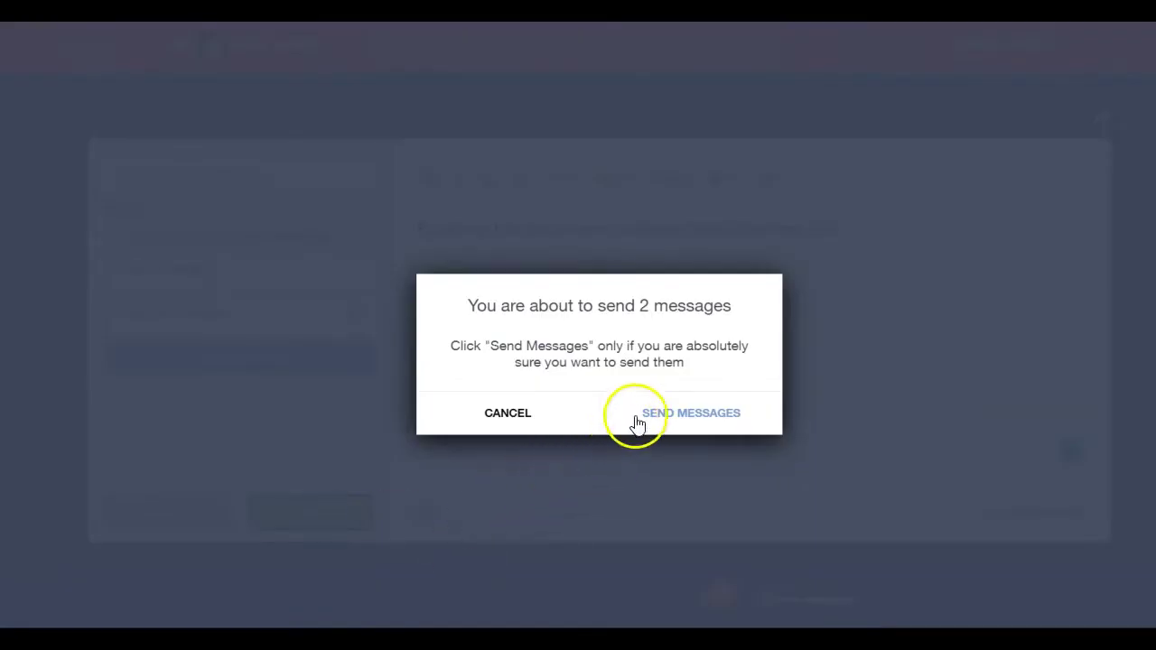